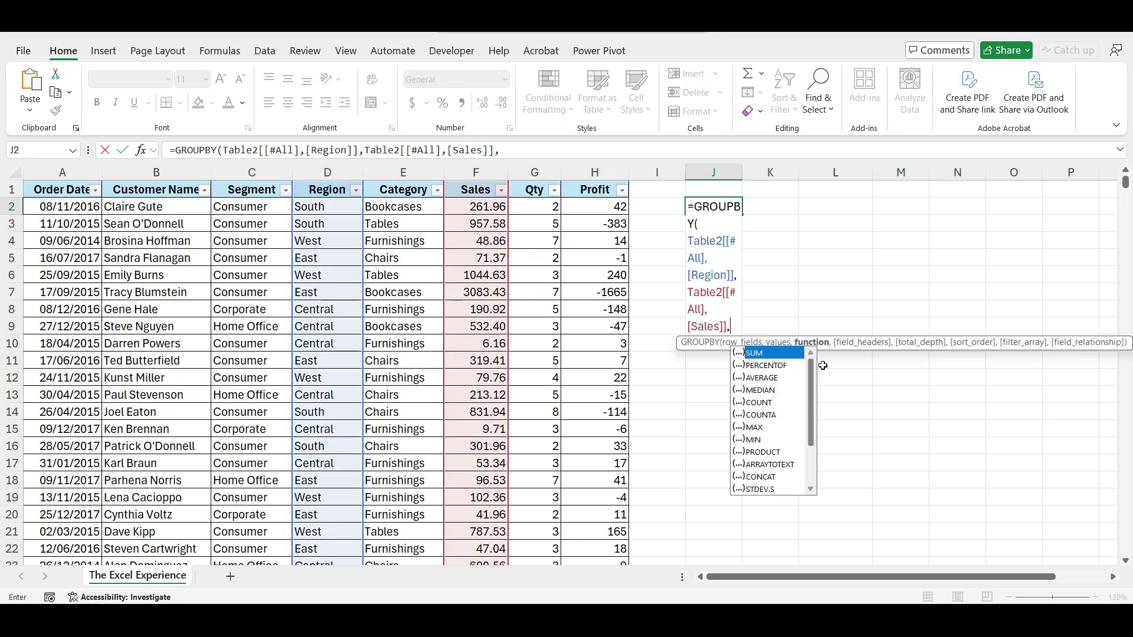
Step: Finish and commit the Region totals and the Segment/Category totals GROUPBY formulas
text(SUM))
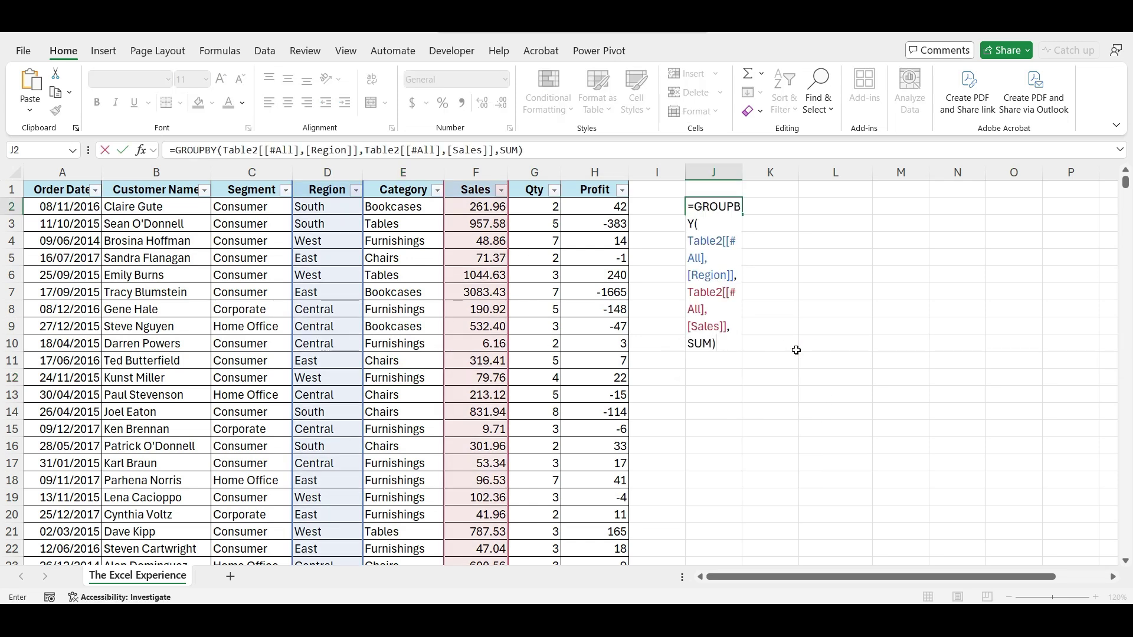
key(Return)
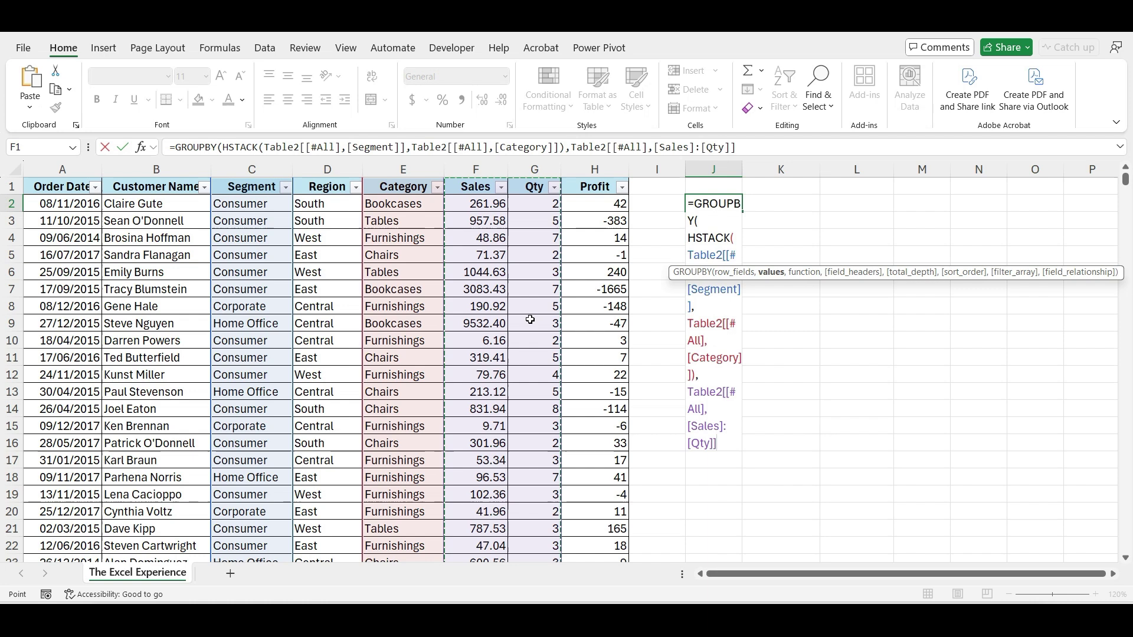
text(,SUM)
key(Return)
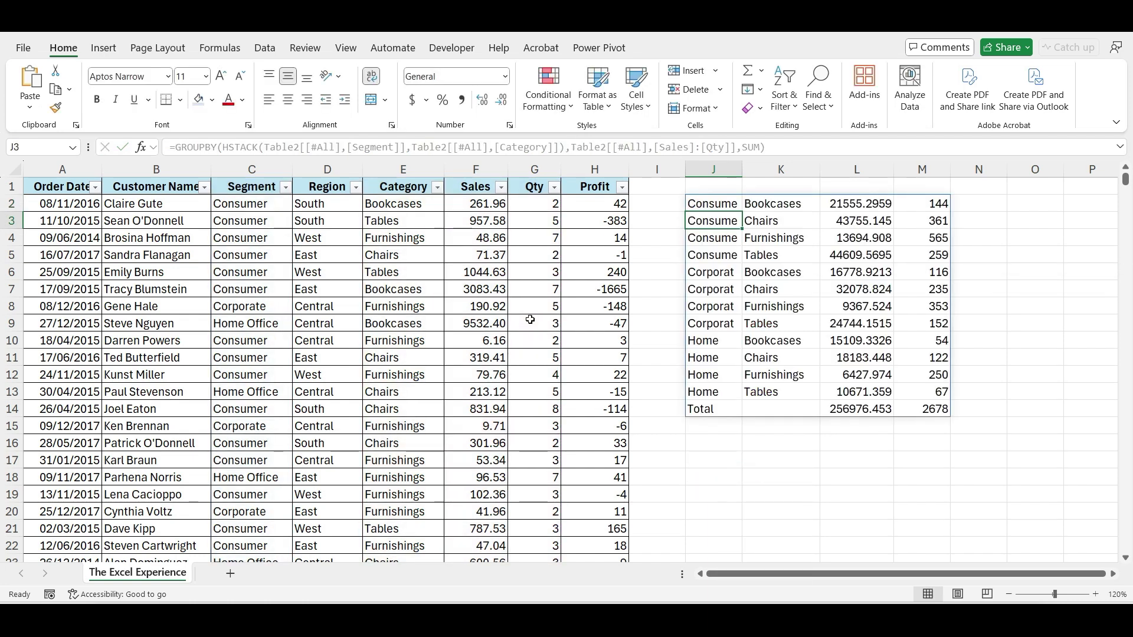
Step: Widen column J and format the sales totals in L2:L14 to two decimals
drag(742, 170, 759, 170)
click(940, 437)
drag(873, 204, 891, 413)
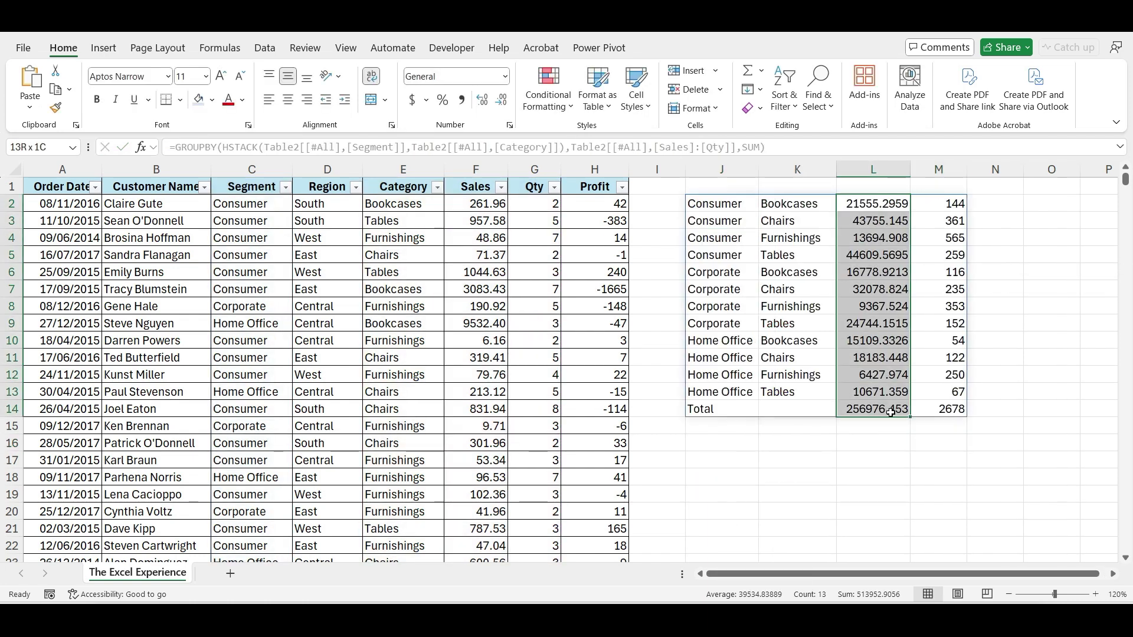
key(alt+h)
key(9)
key(alt+h)
key(9)
click(843, 477)
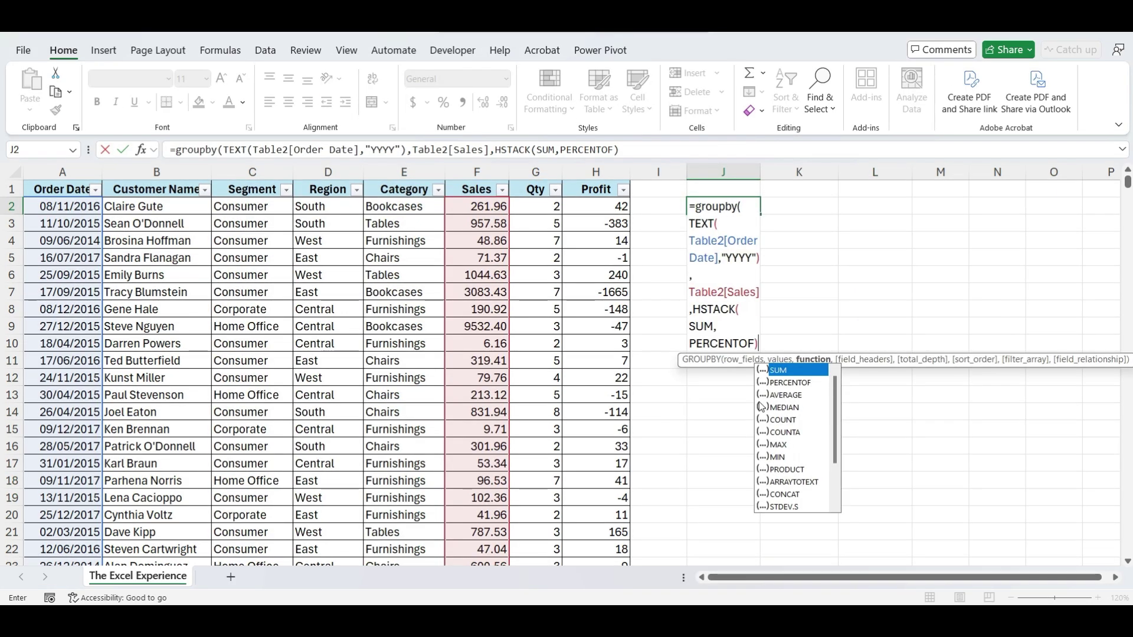
Step: Commit the yearwise SUM and PERCENTOF formula, with shares shown as percentages and yearly sums as whole numbers
key(Return)
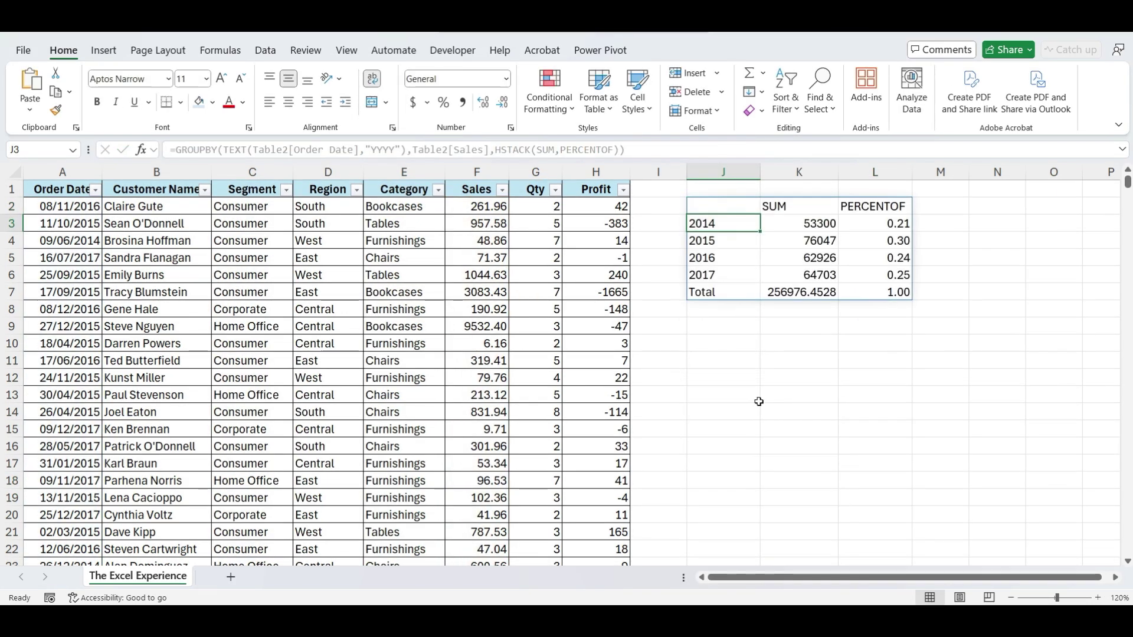
drag(871, 223, 877, 292)
click(444, 103)
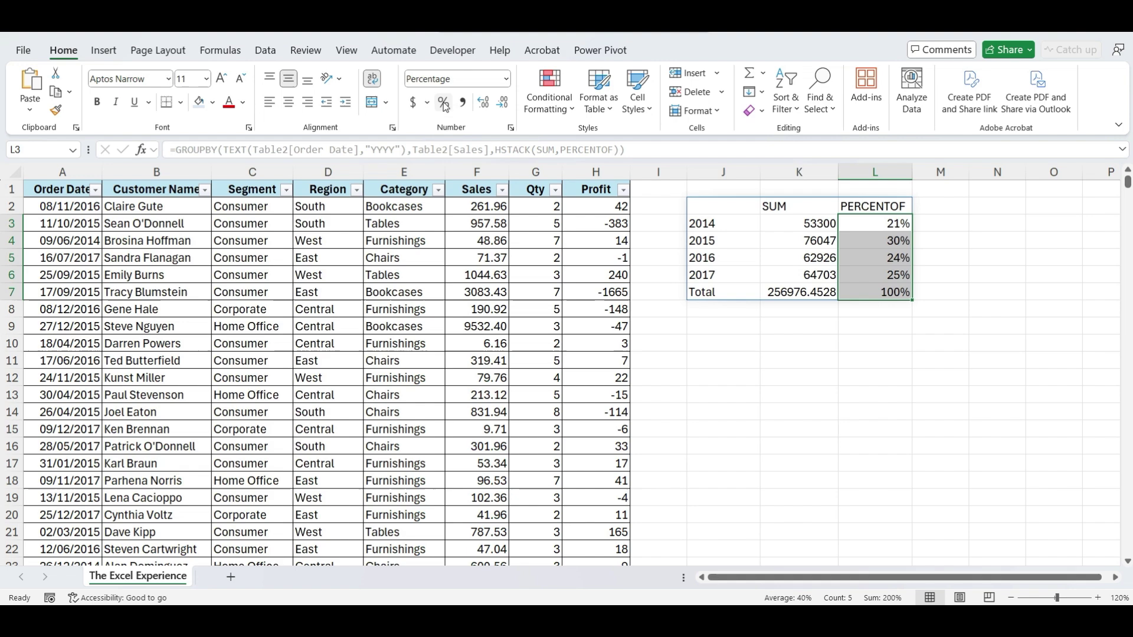
drag(811, 228, 817, 292)
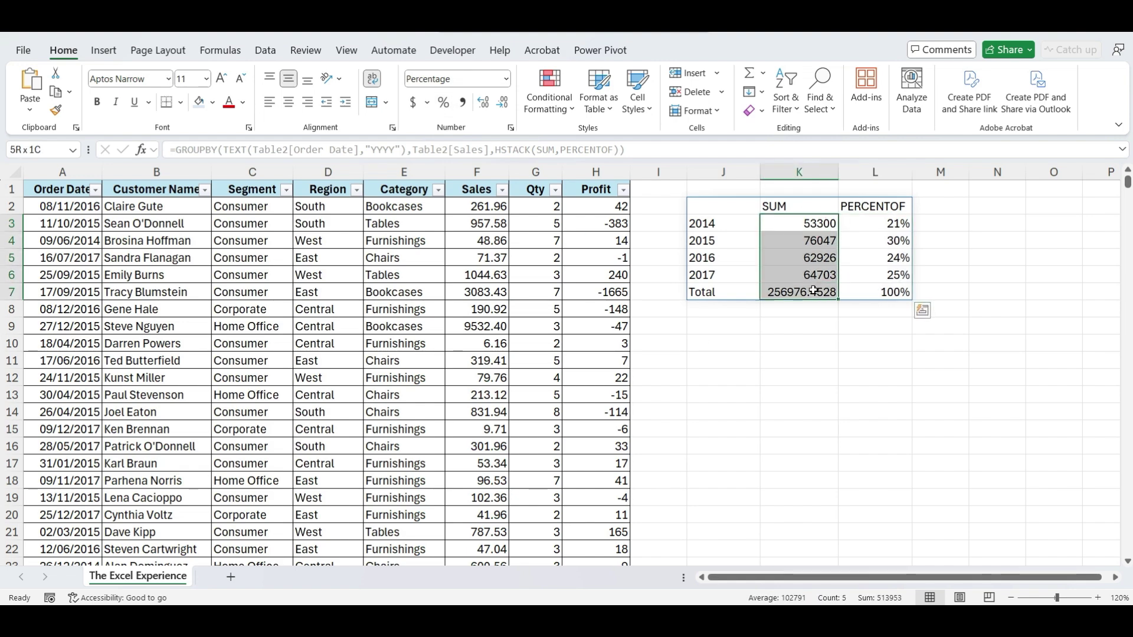
click(503, 105)
click(503, 105)
click(707, 365)
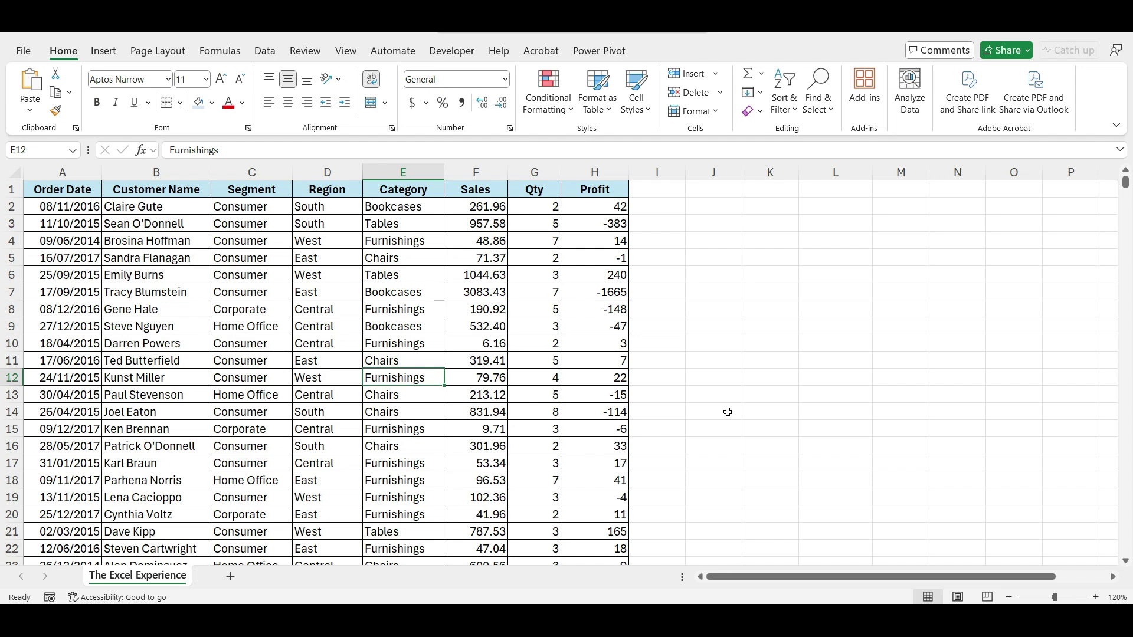
Step: Convert the order data into table Table2 with headers and set its table style to None
key(ctrl+t)
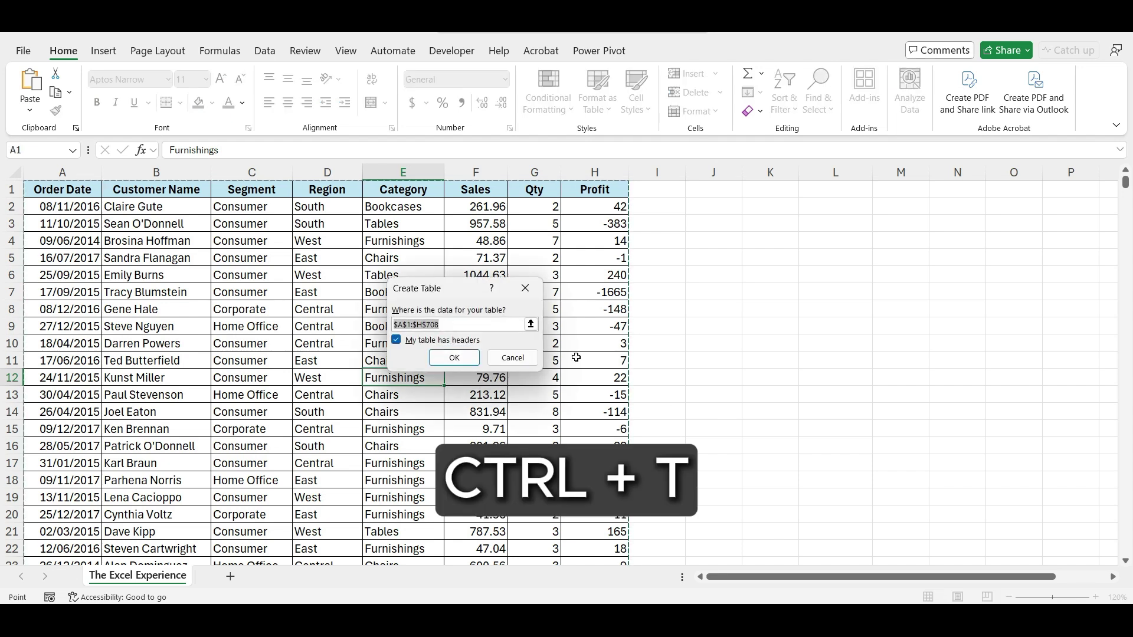
click(454, 357)
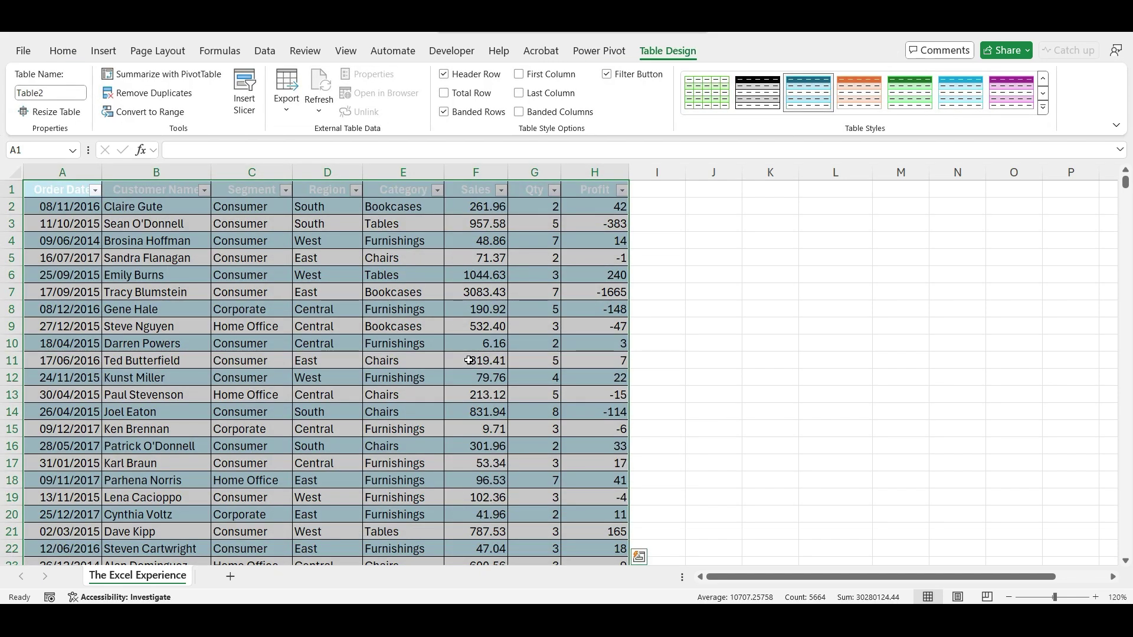
click(1044, 109)
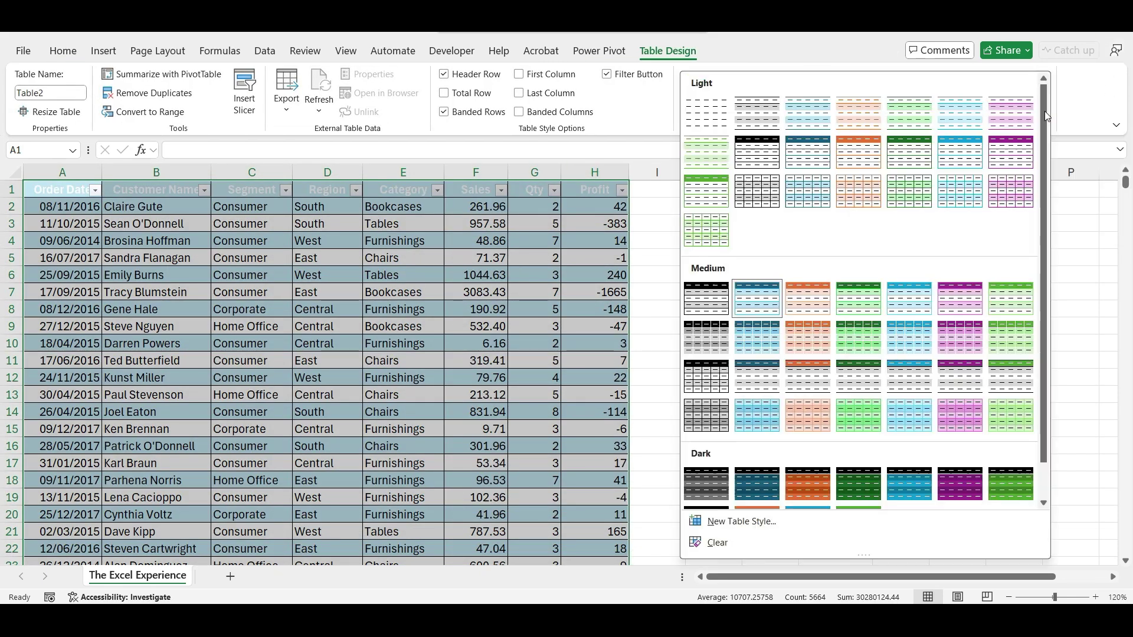
click(715, 112)
click(558, 307)
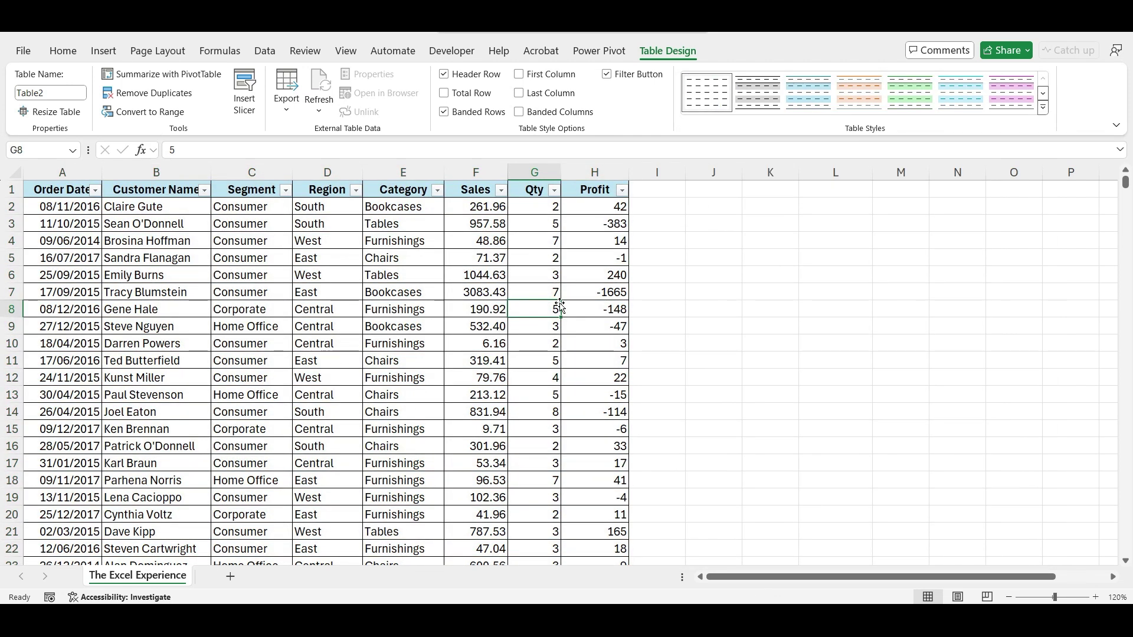
click(62, 54)
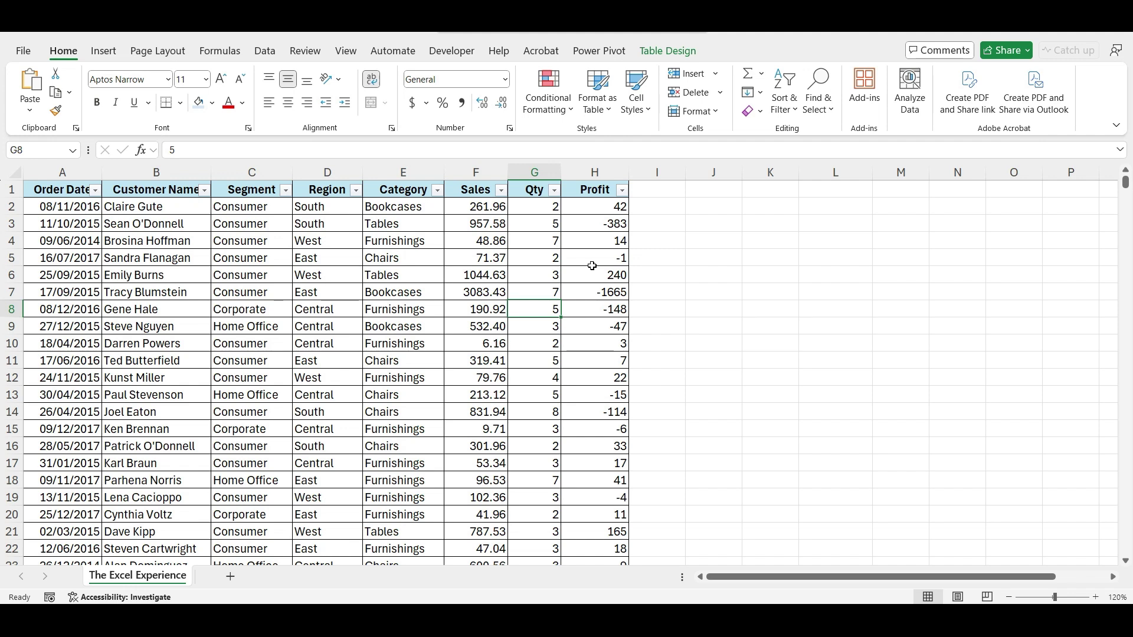
Step: In J2 enter =GROUPBY with the Region column, the Sales column and SUM to total sales by region
click(714, 206)
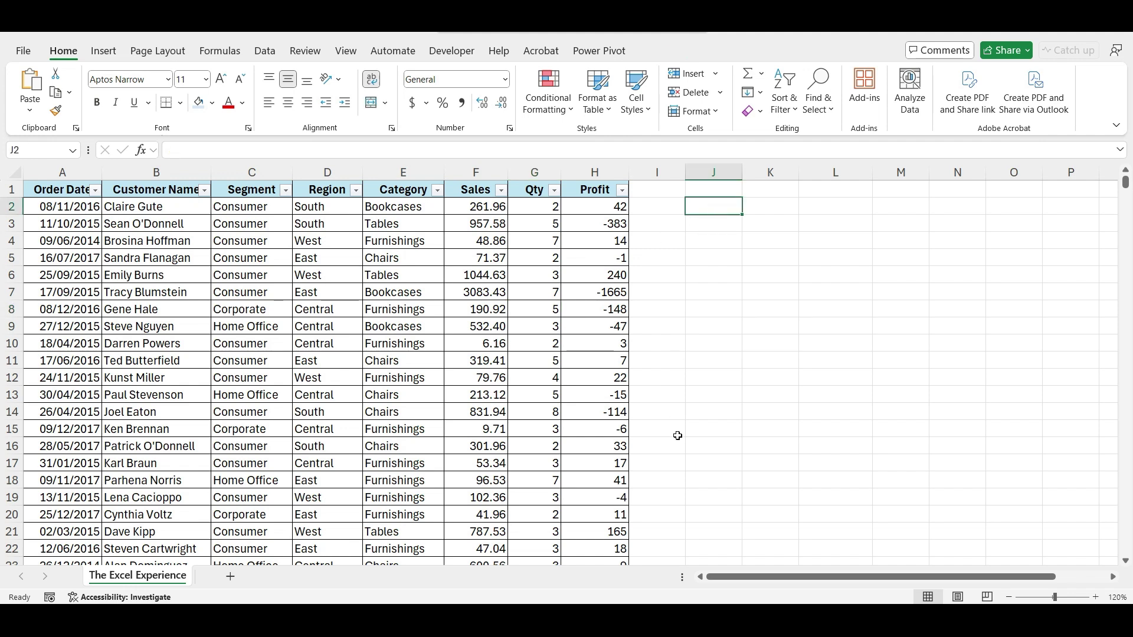
text(=GROUPBY()
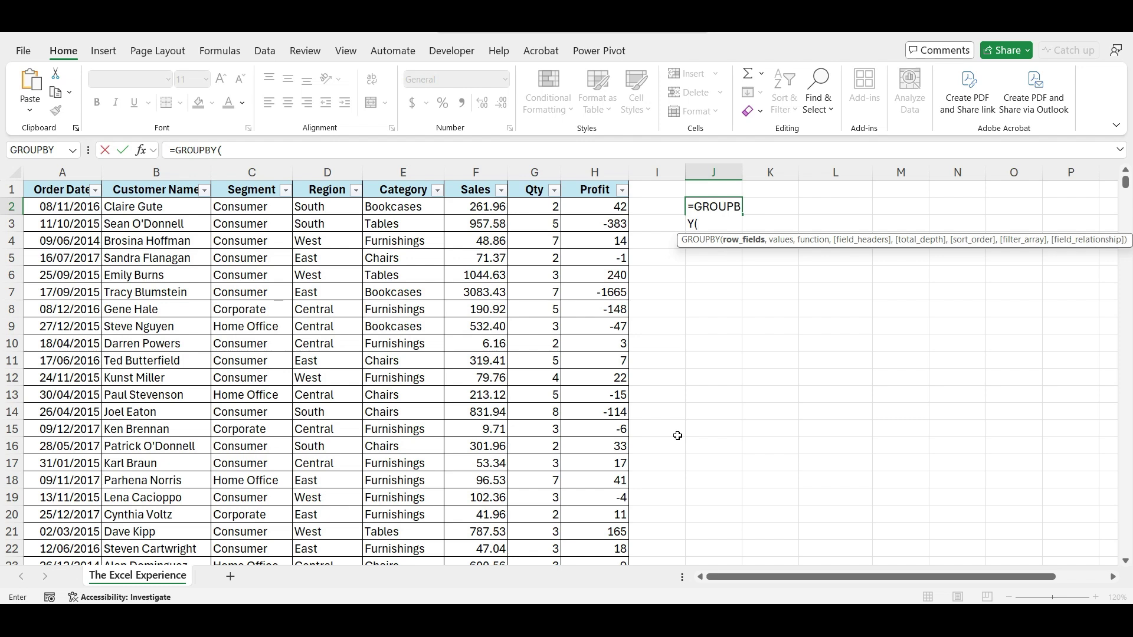
click(305, 180)
click(305, 180)
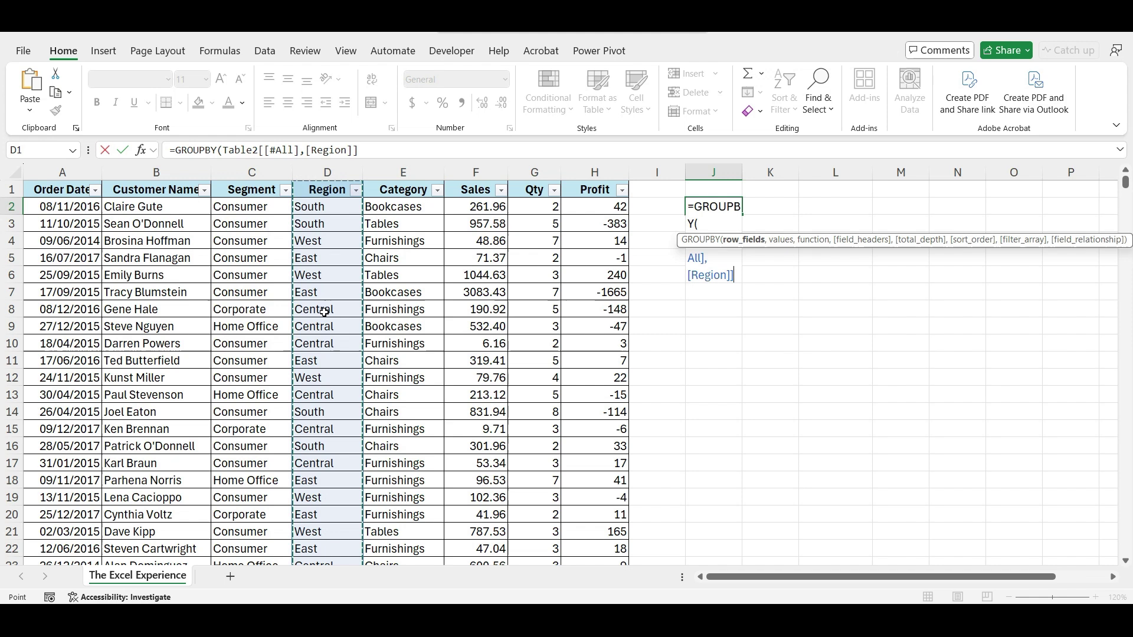
text(,)
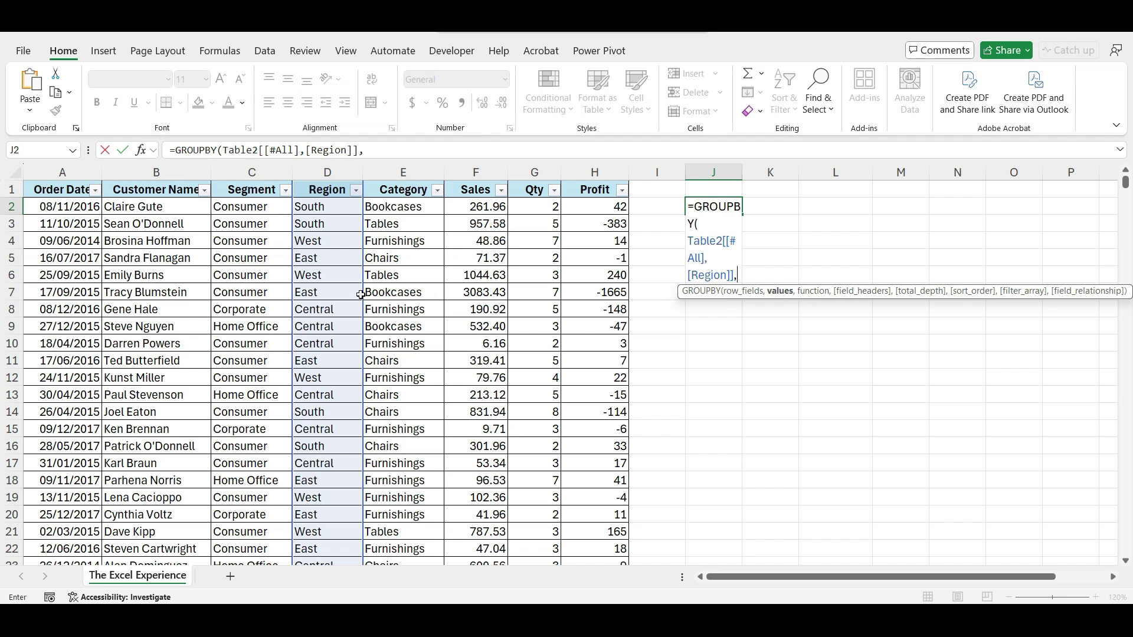
click(460, 189)
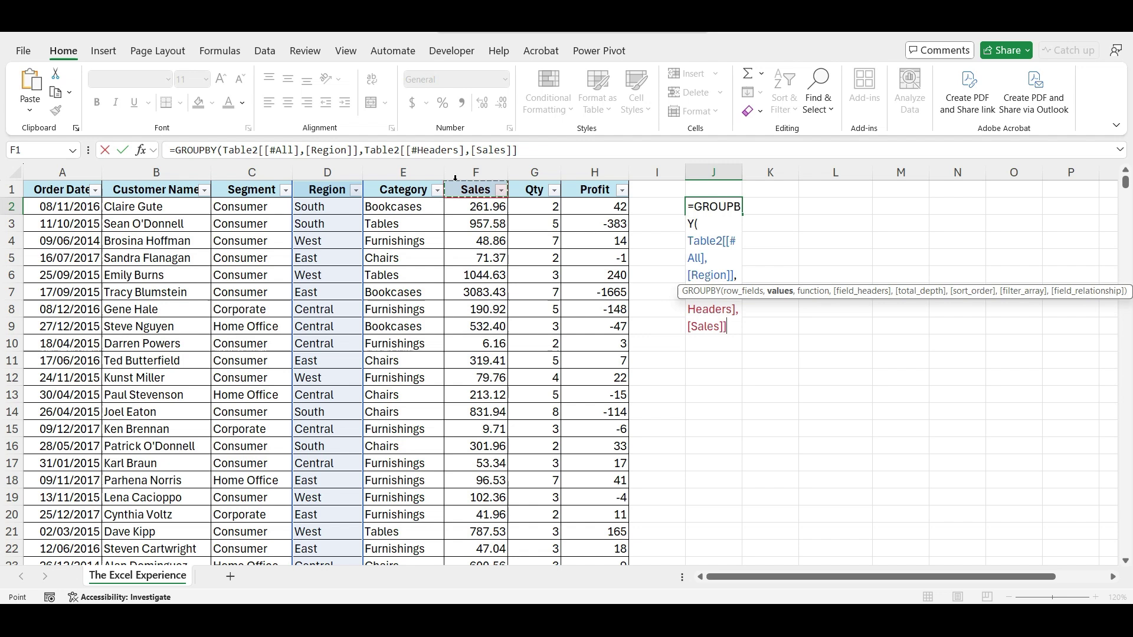
click(455, 178)
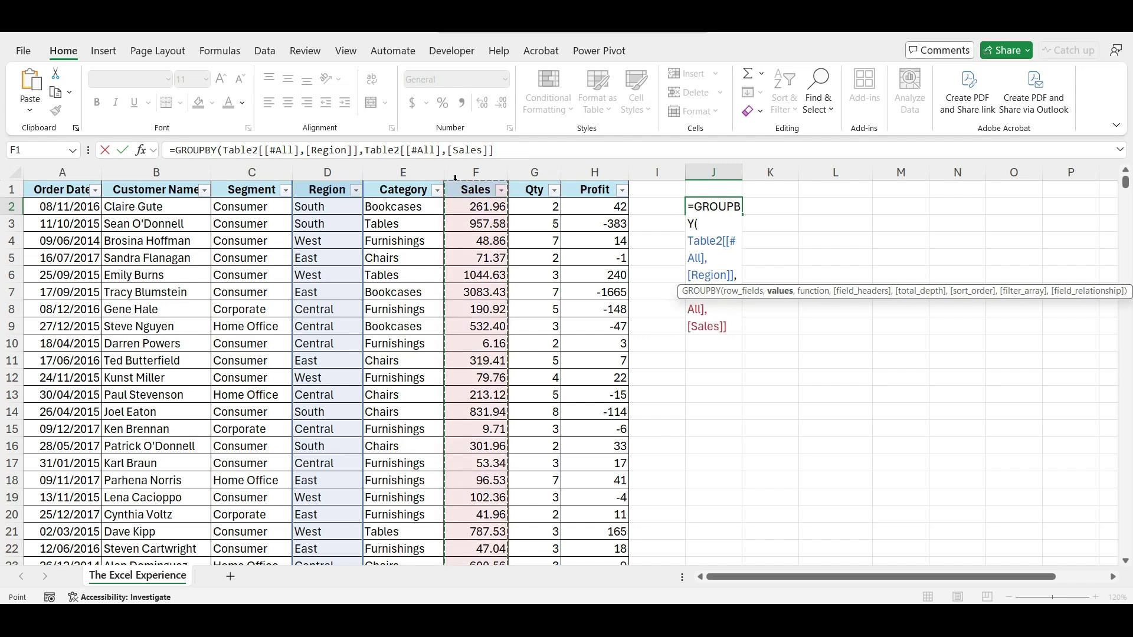
text(,)
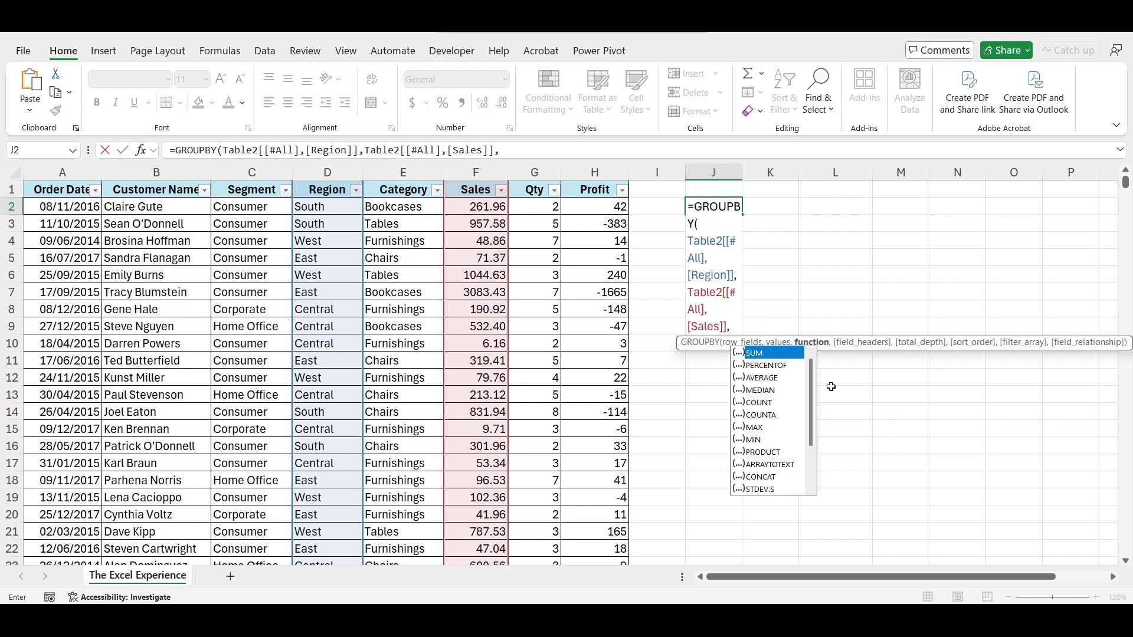
drag(810, 385, 822, 365)
double_click(797, 352)
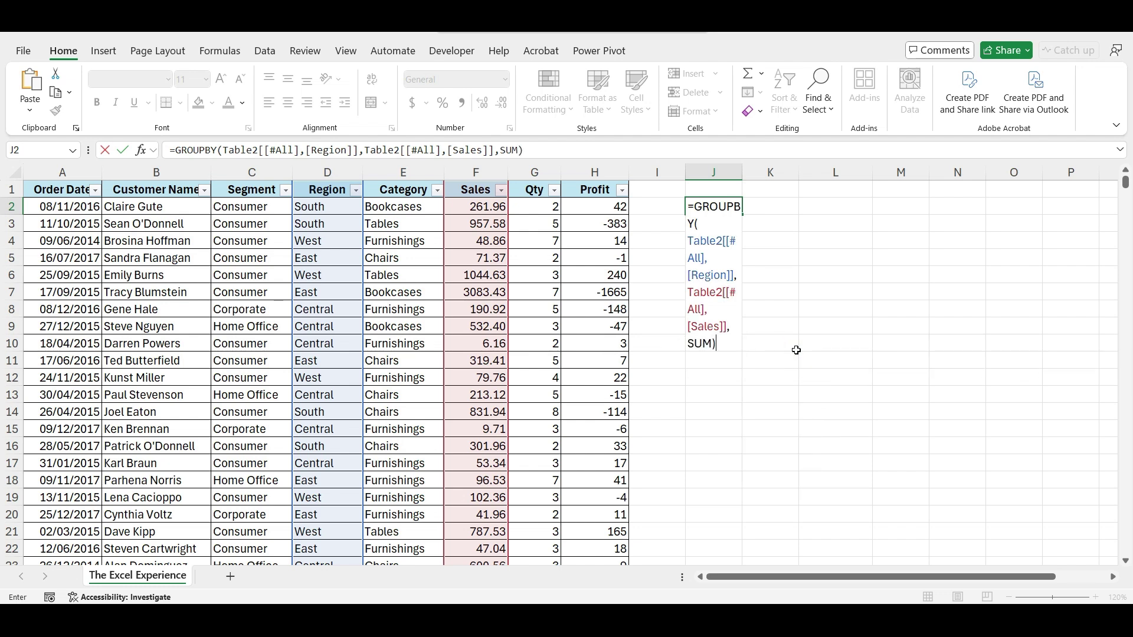
key(Return)
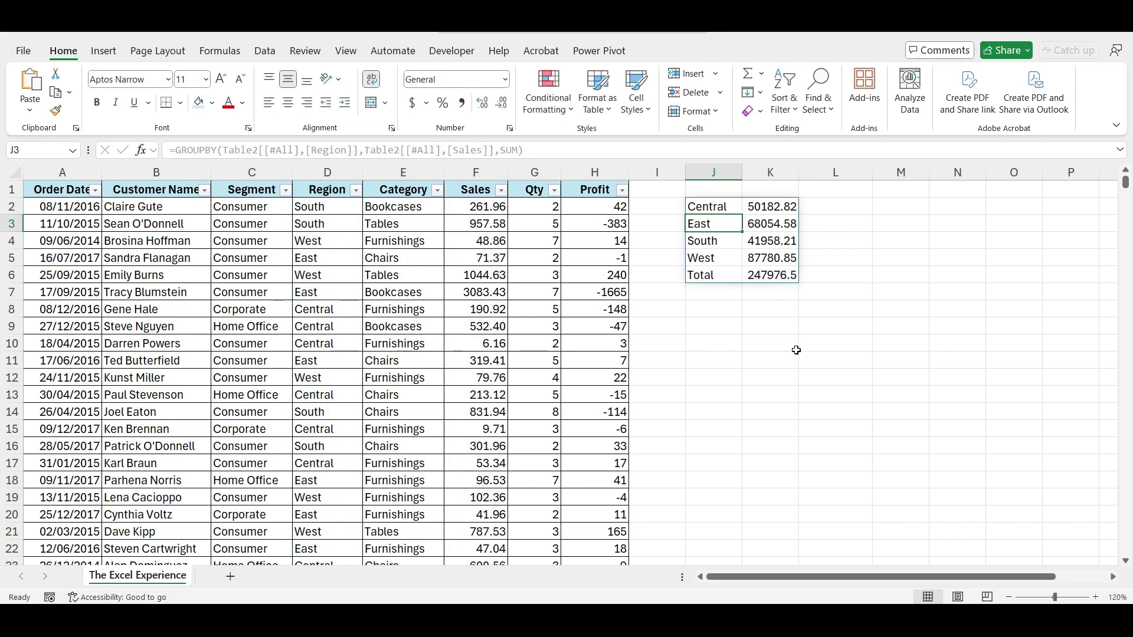
Step: Widen column K and round the region totals to whole numbers
click(796, 350)
drag(797, 170, 802, 275)
click(502, 105)
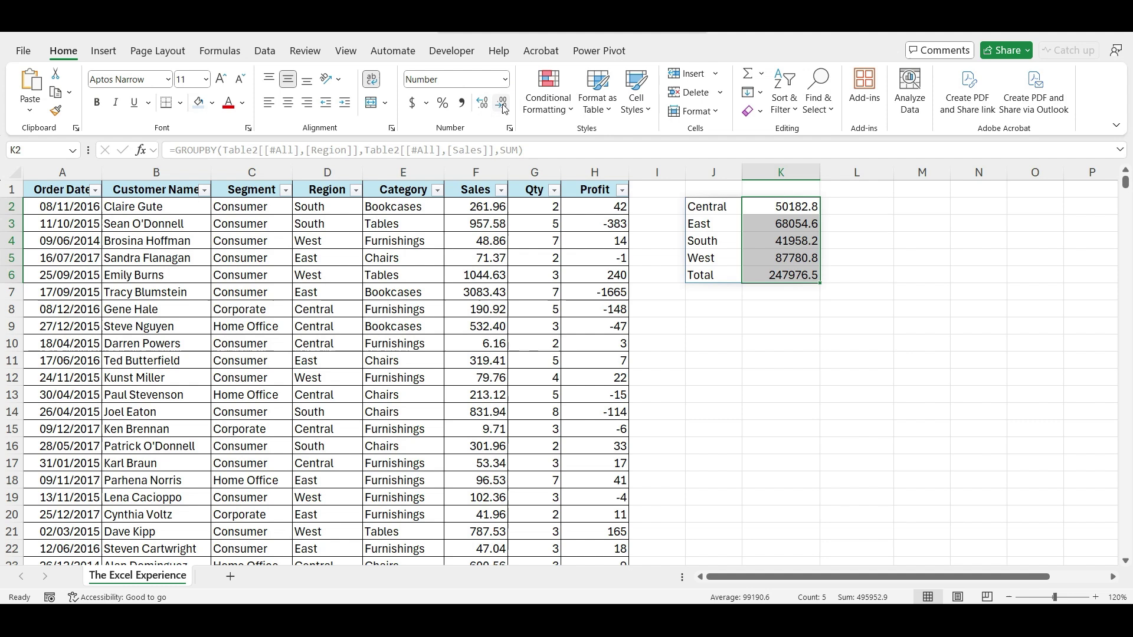
click(503, 105)
click(746, 377)
Step: Correct the sale in F9 to 9532.40 by adding a leading 9
double_click(467, 325)
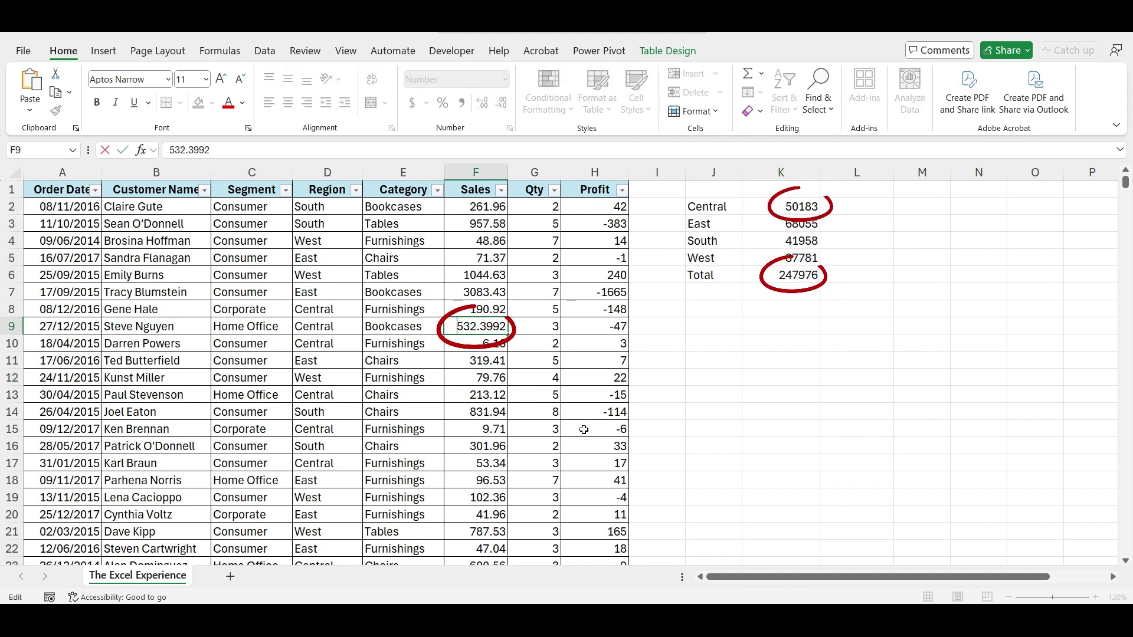
text(9)
key(ctrl+Return)
key(Return)
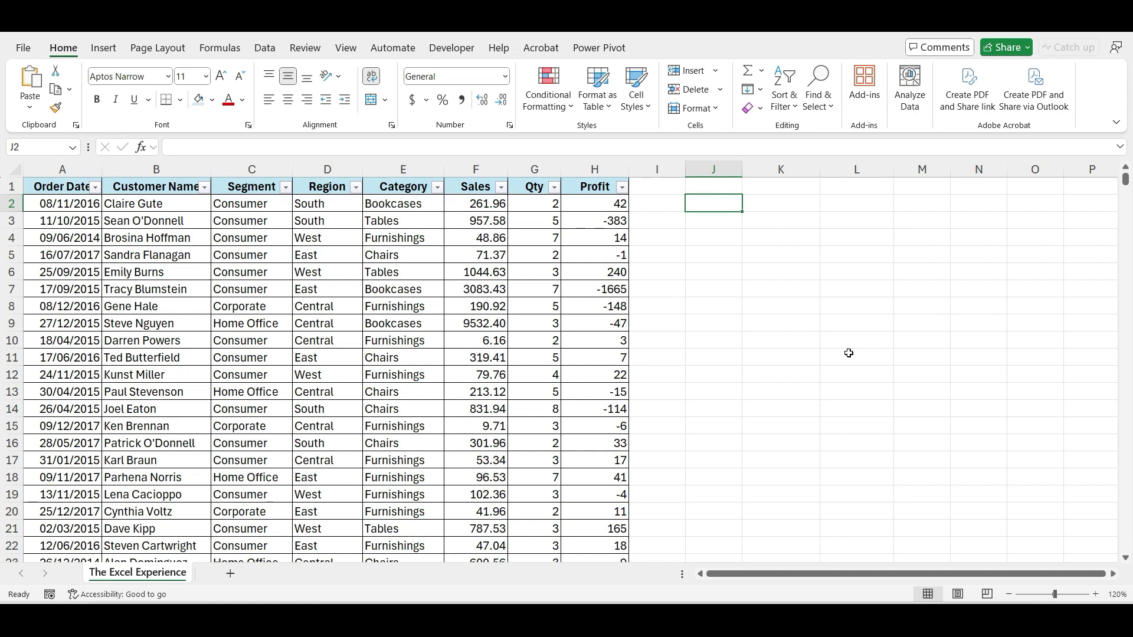
Step: In J2 enter =GROUPBY(HSTACK(Segment,Category),Sales:Qty,SUM) to spill the grouped totals
text(=)
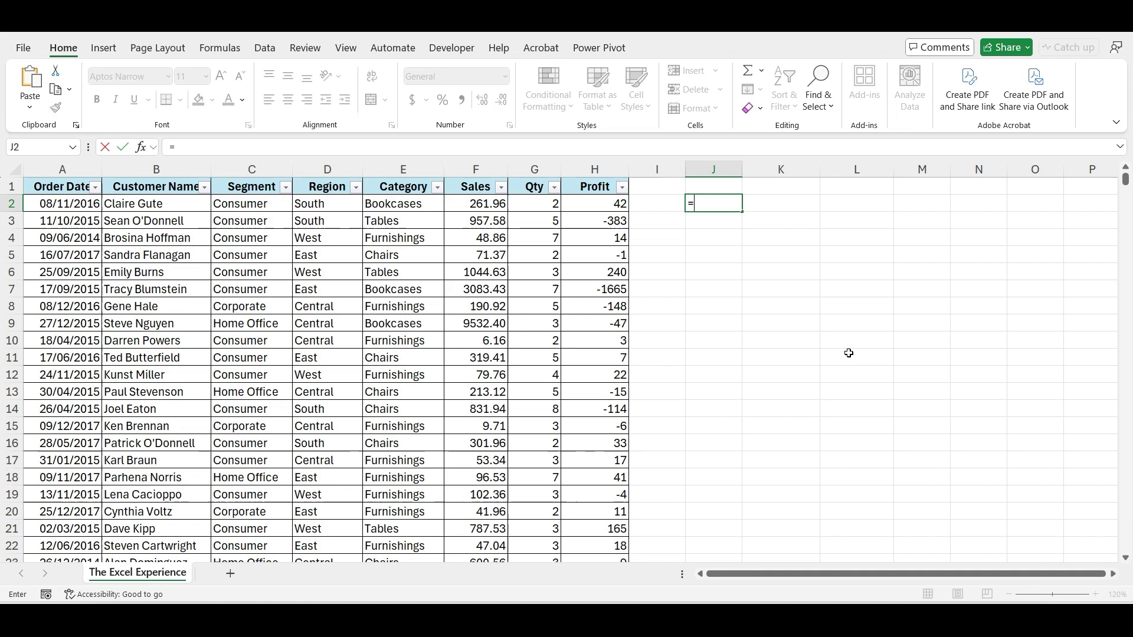
text(GROUPBY)
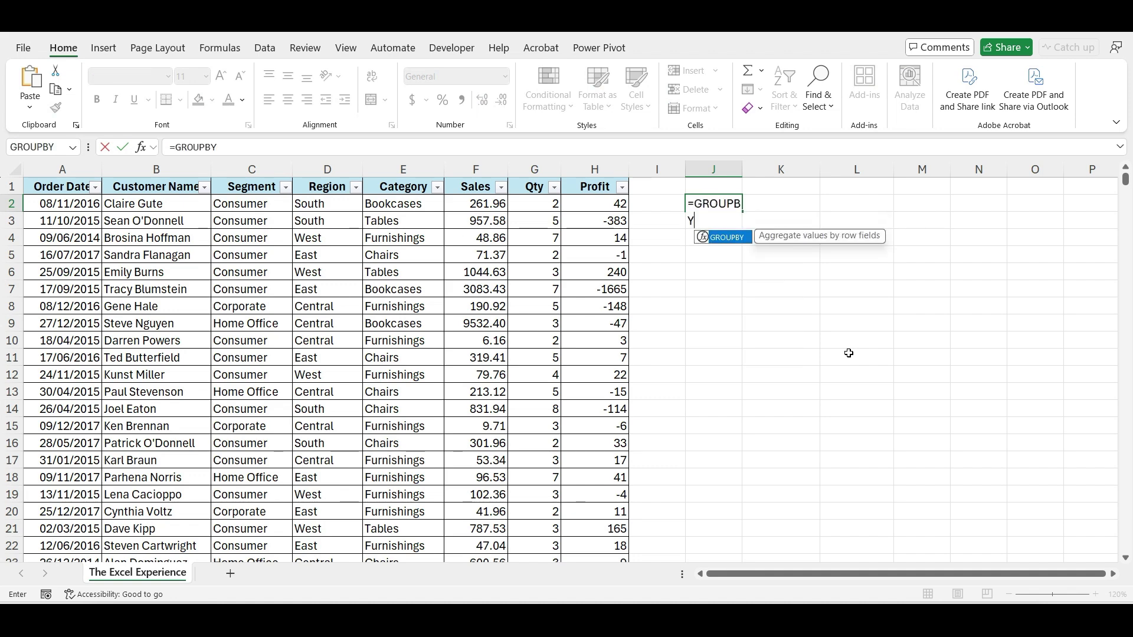
text(()
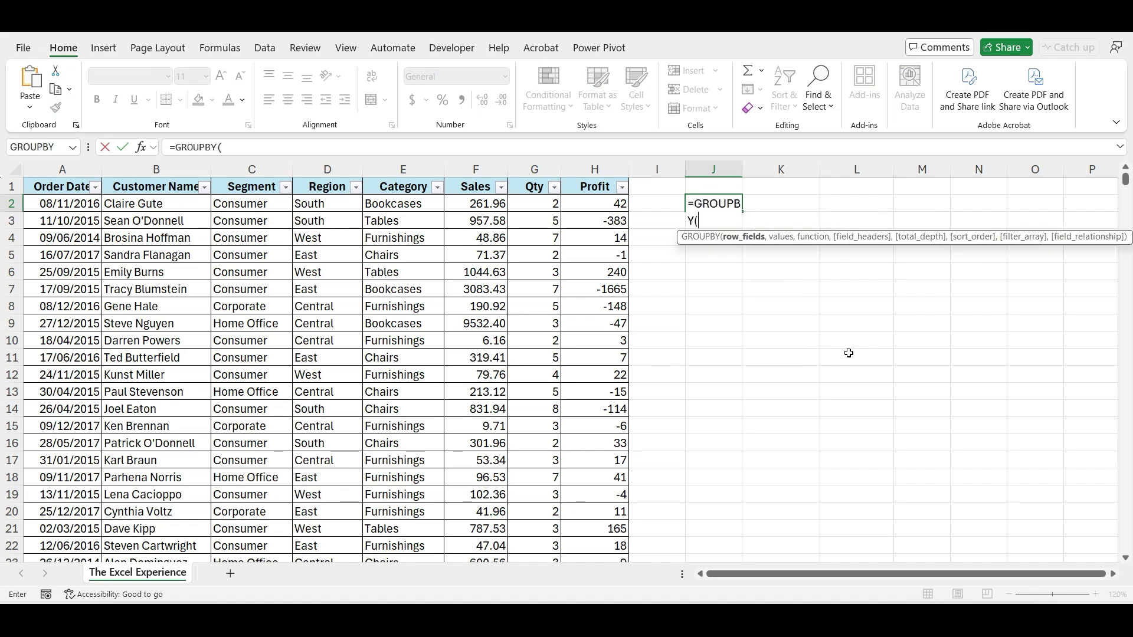
drag(818, 244, 810, 278)
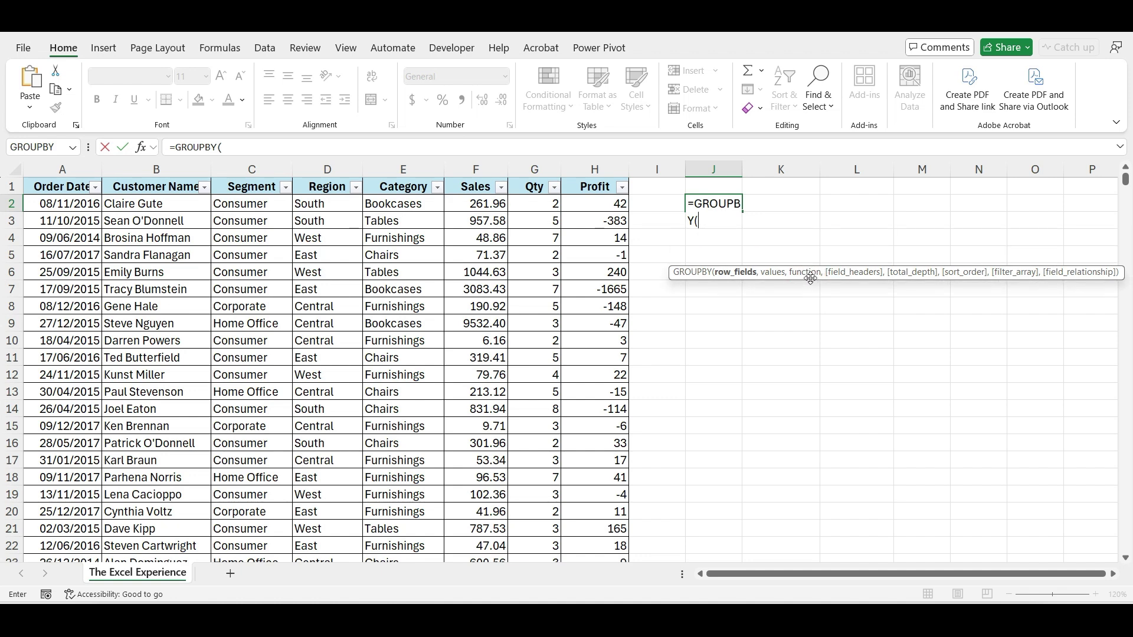
text(HSTACK()
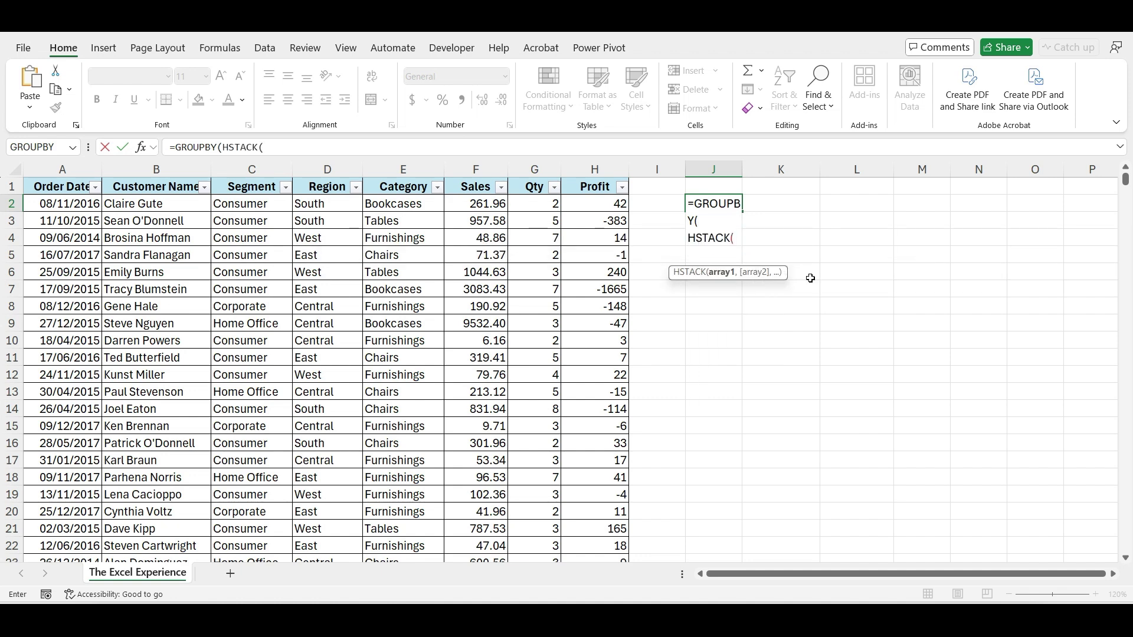
click(230, 181)
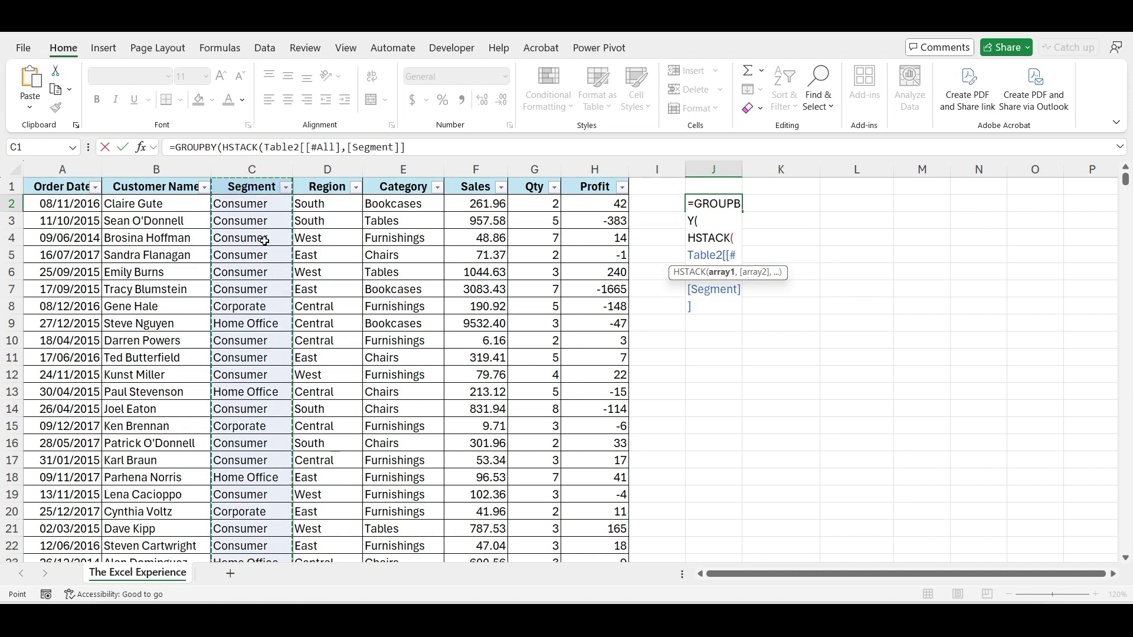
text(,)
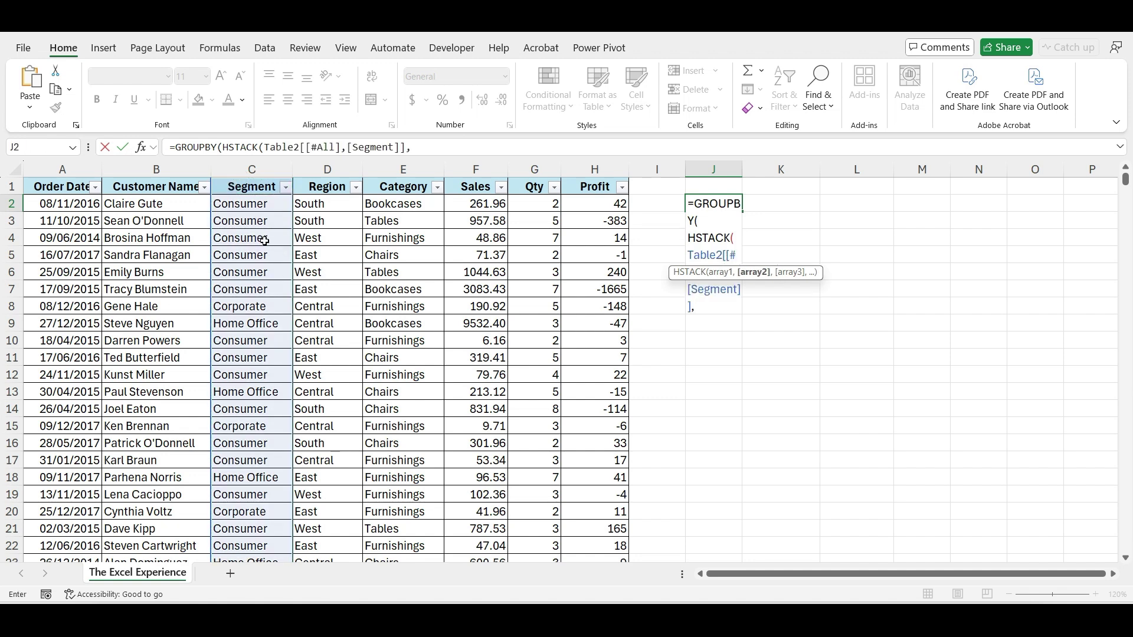
click(376, 180)
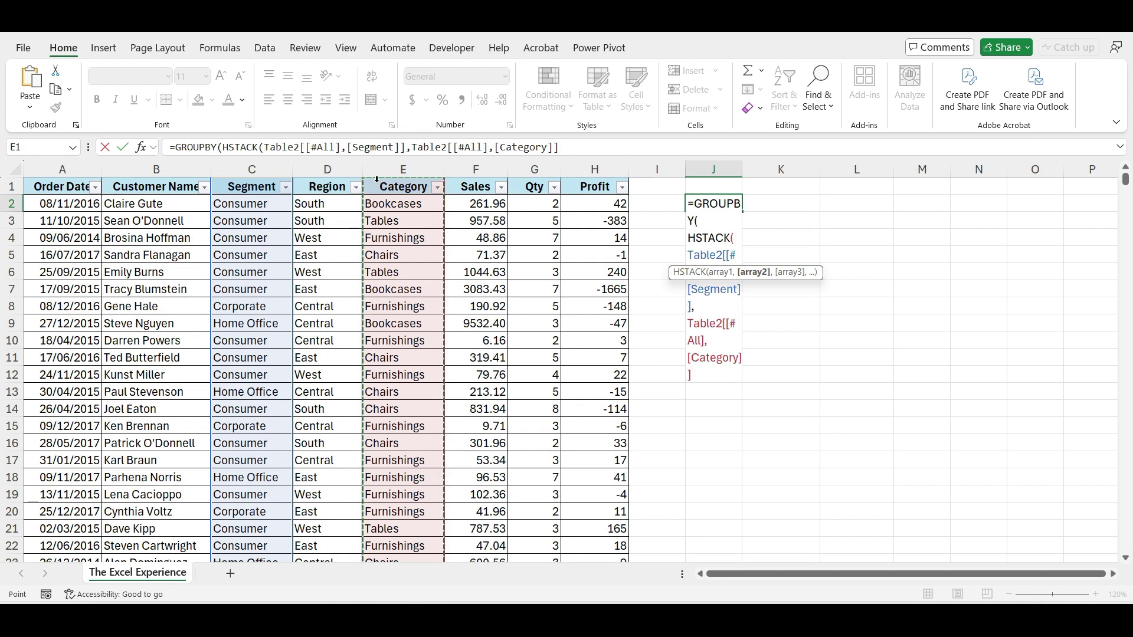
text(),)
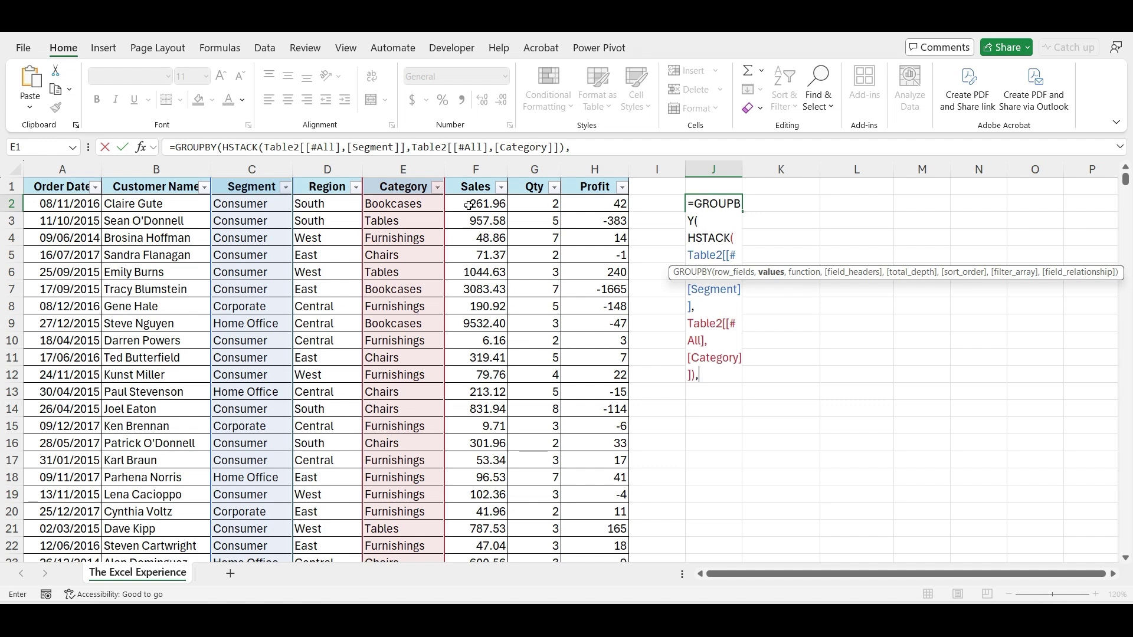
click(457, 179)
drag(456, 179, 534, 186)
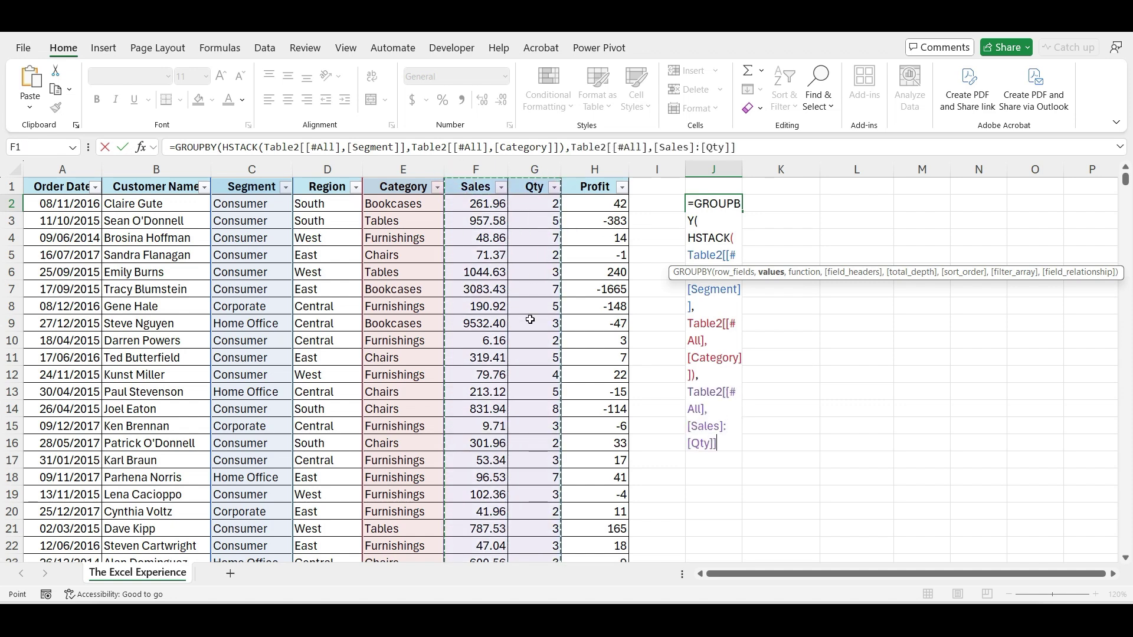
text(,)
text(SUM))
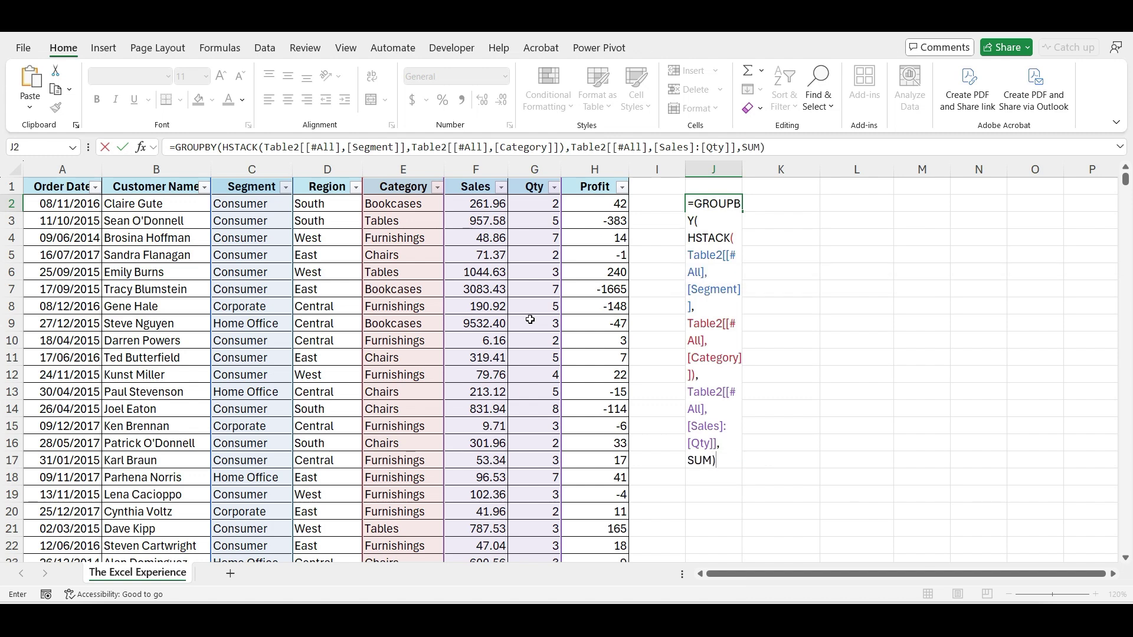
key(Return)
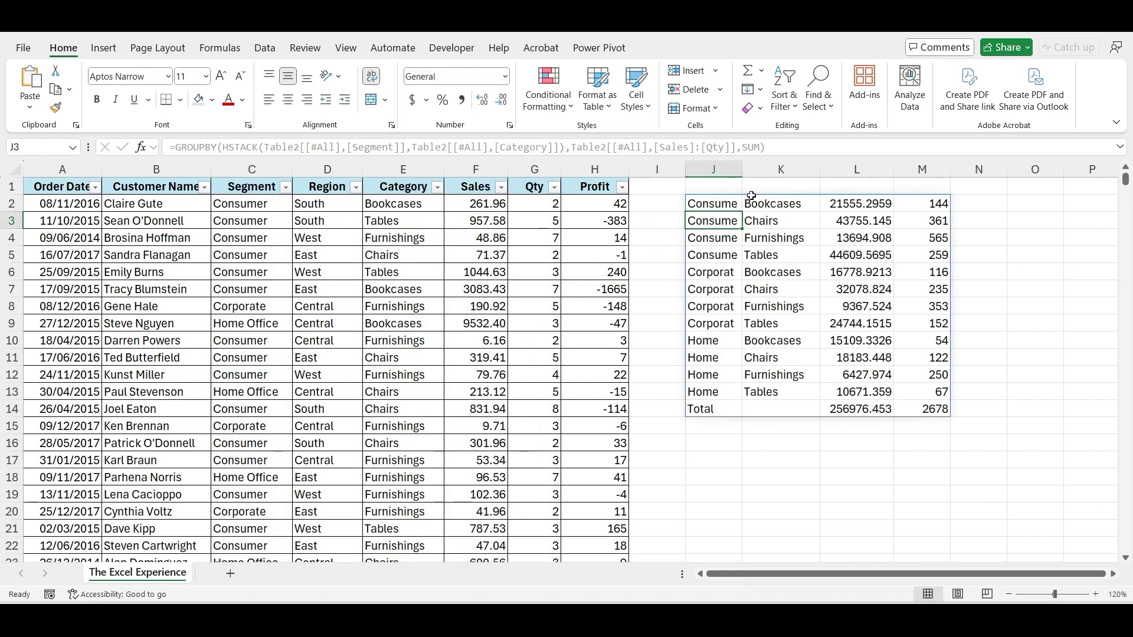
Step: Widen column J and show the sales totals in L2:L14 with two decimals
drag(742, 171, 758, 171)
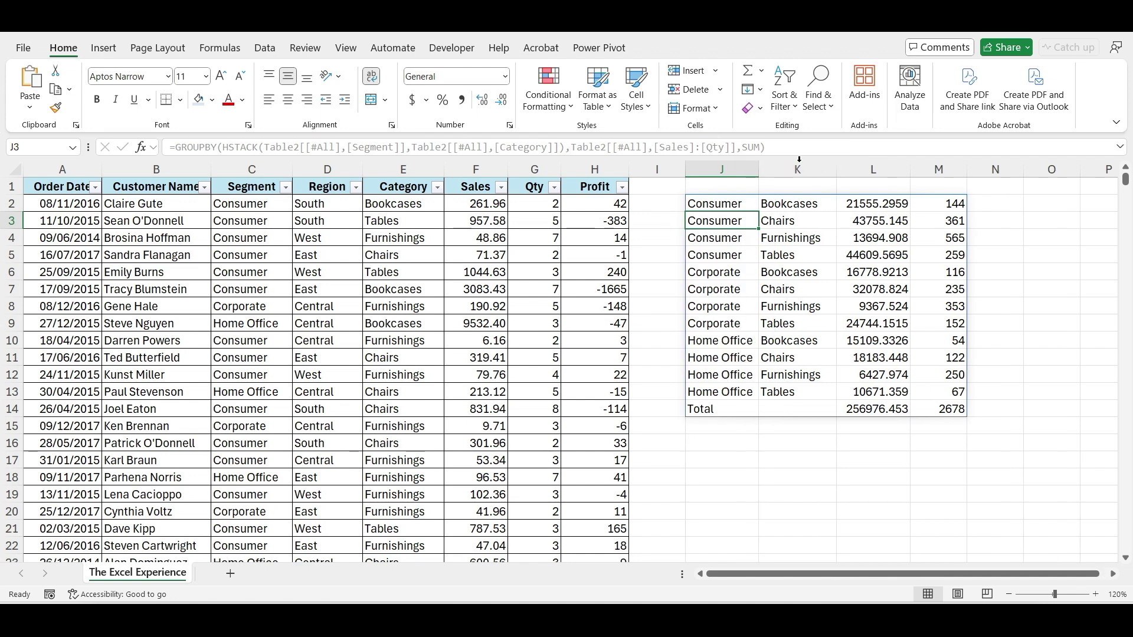
click(933, 441)
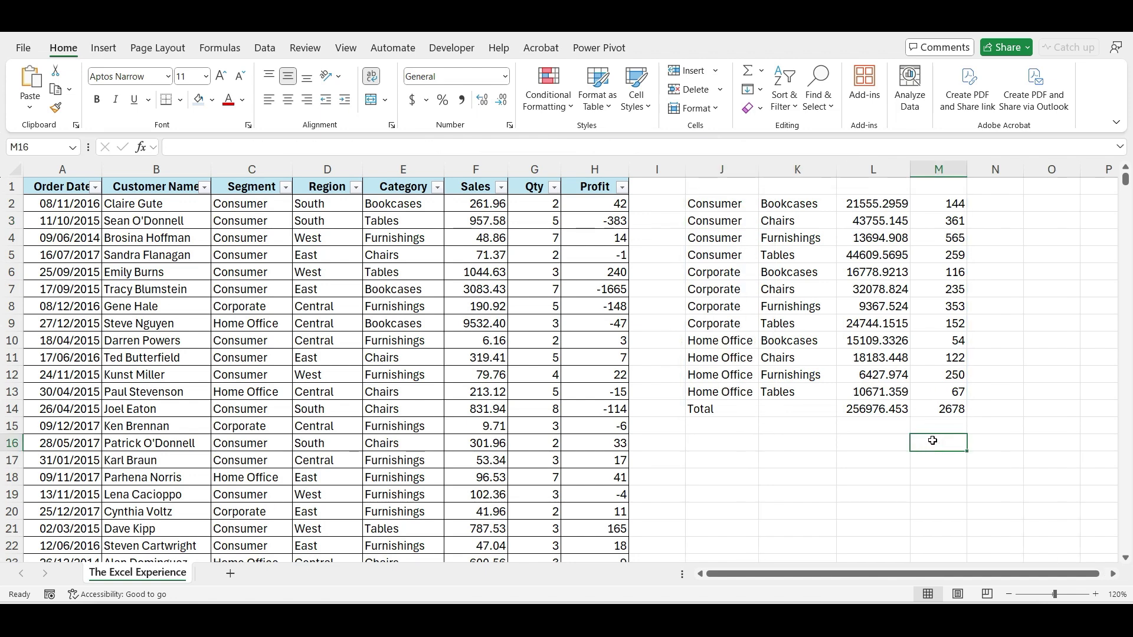
click(881, 205)
drag(880, 206, 890, 413)
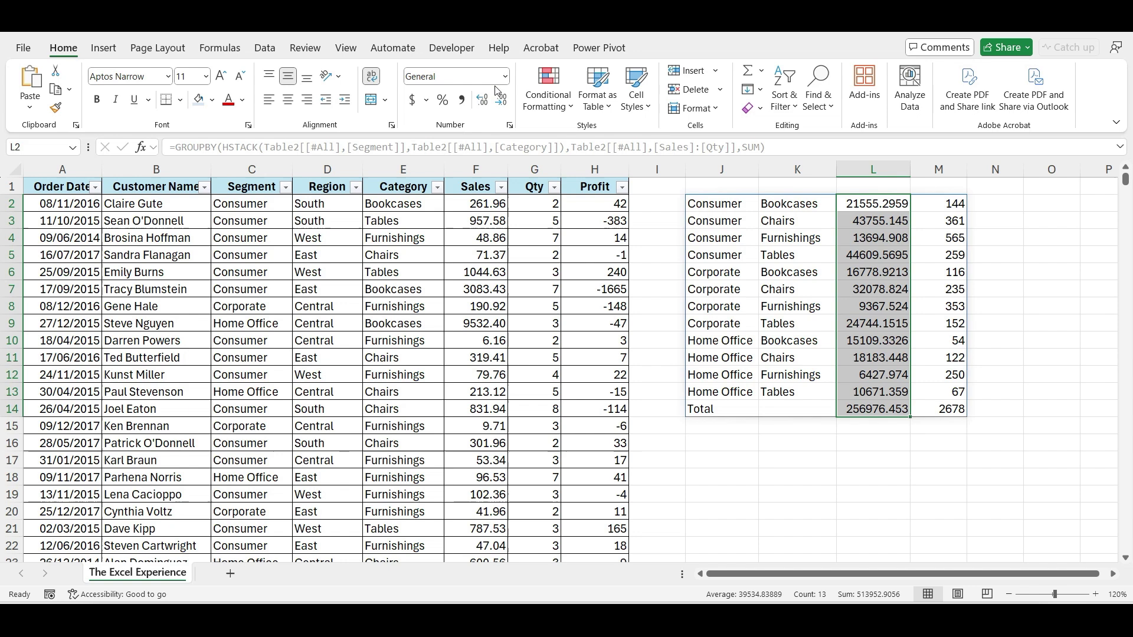
click(500, 99)
click(501, 100)
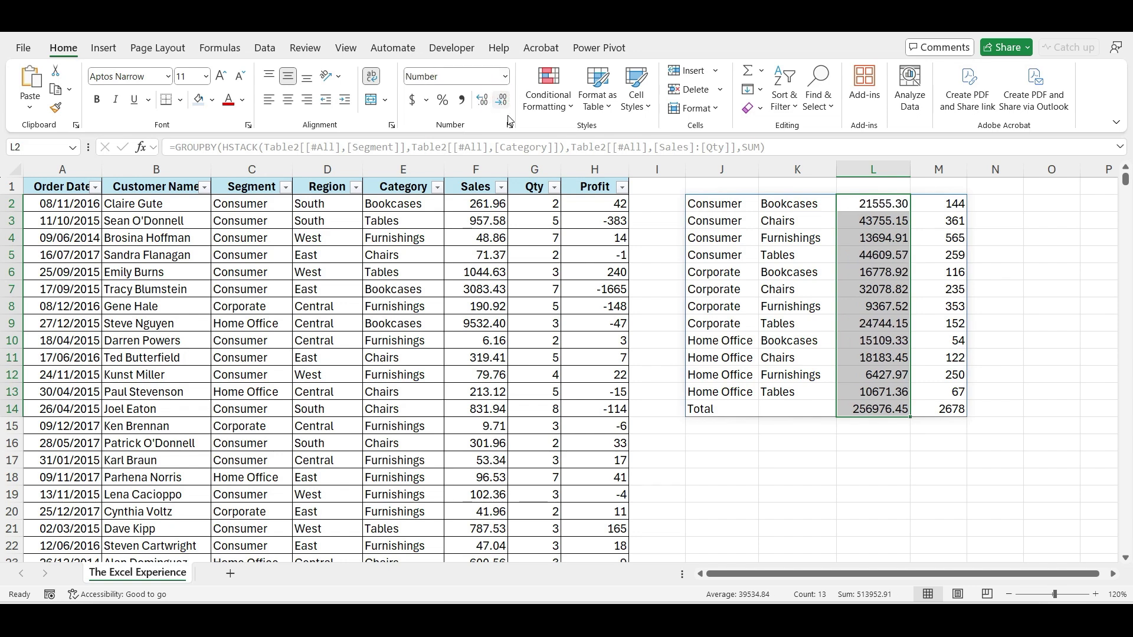
click(843, 478)
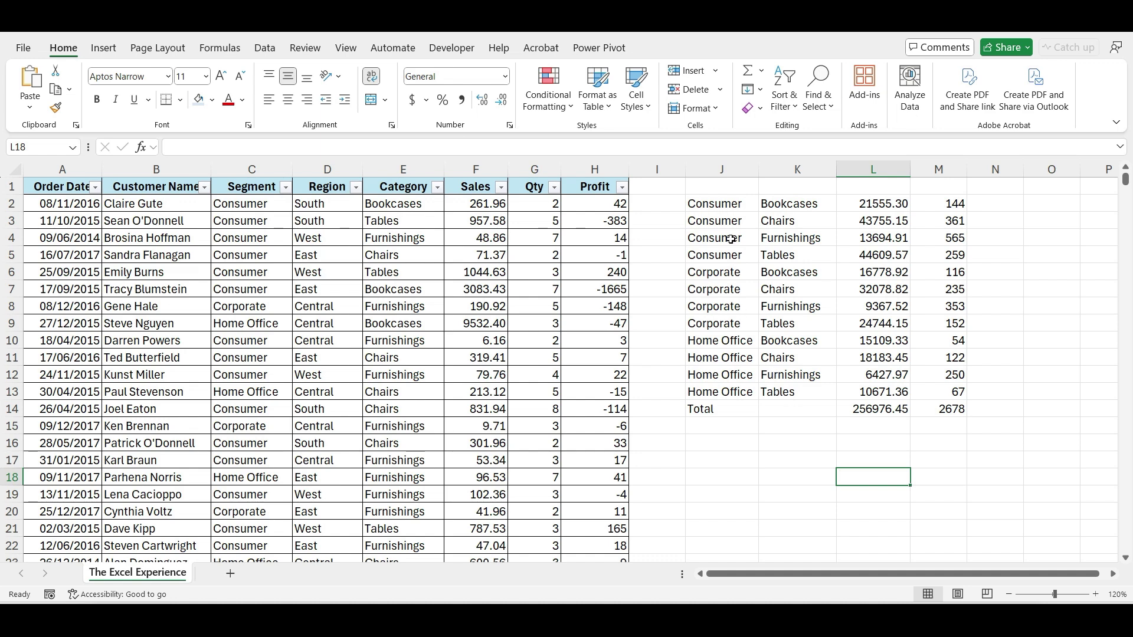
Step: Add field_headers 3 to J2's GROUPBY so Segment, Category, Sales and Qty headers appear
click(723, 206)
double_click(723, 205)
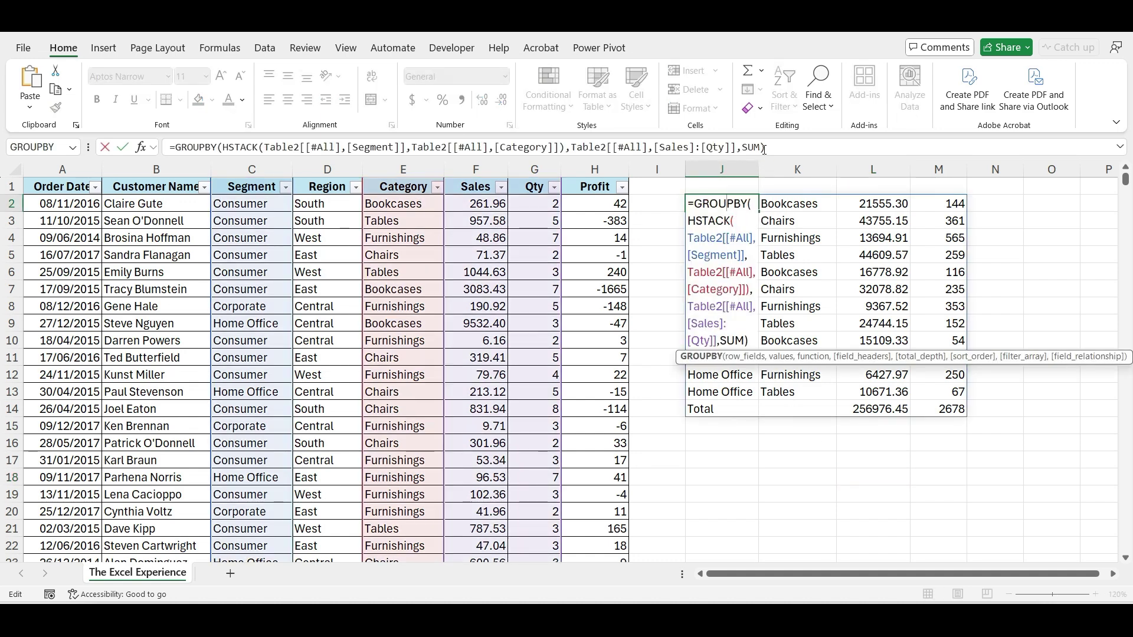
text(,)
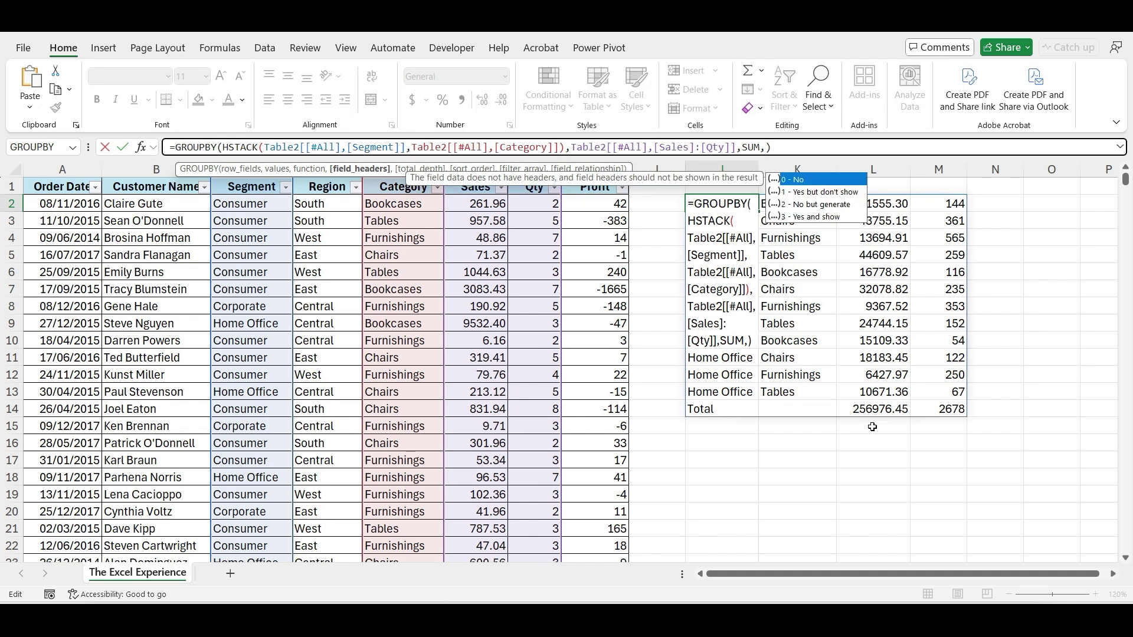
key(Down)
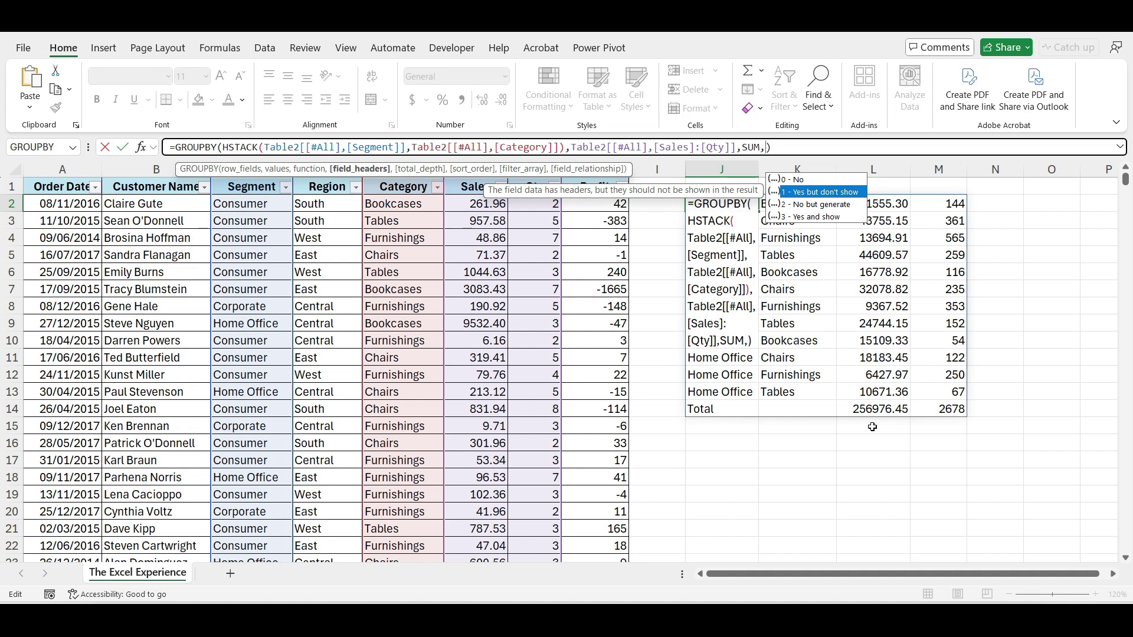
key(Down)
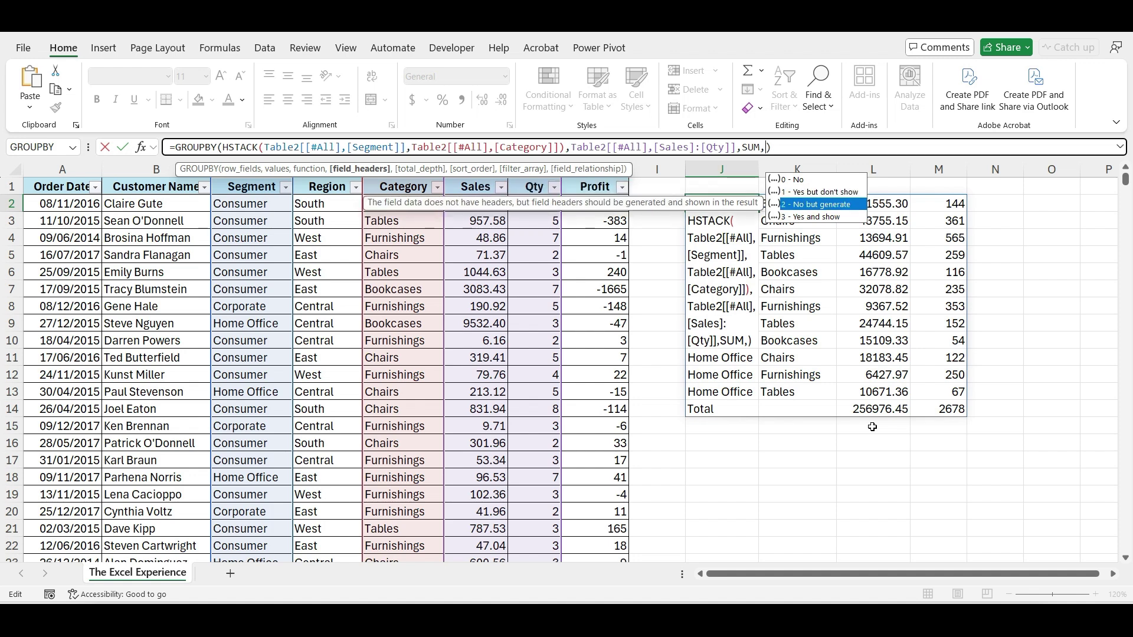
key(Down)
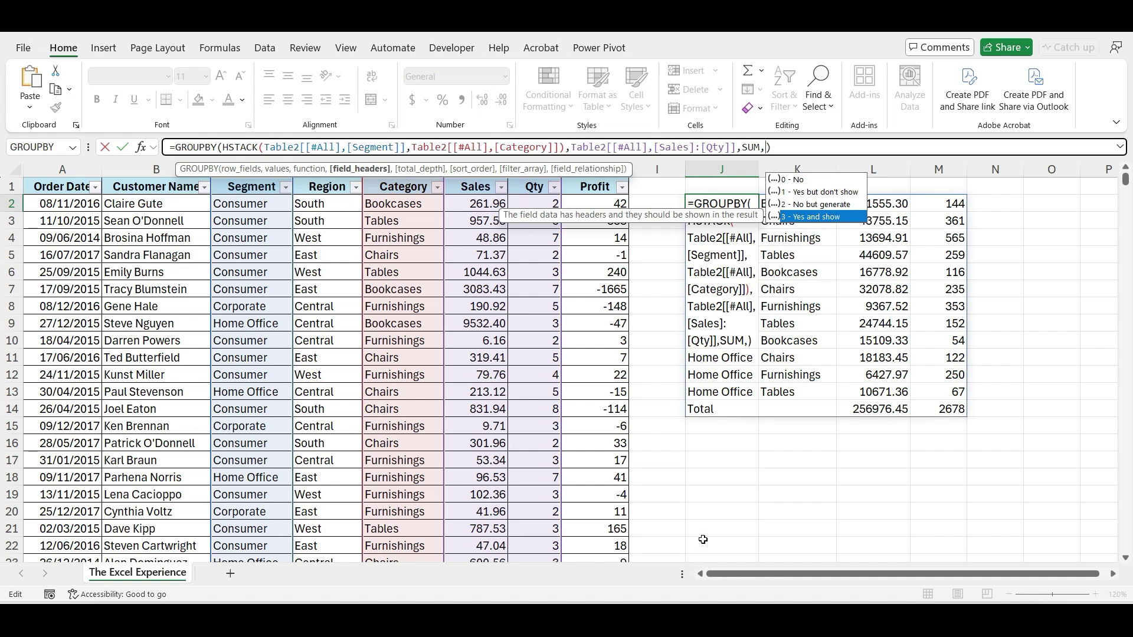
text(3)
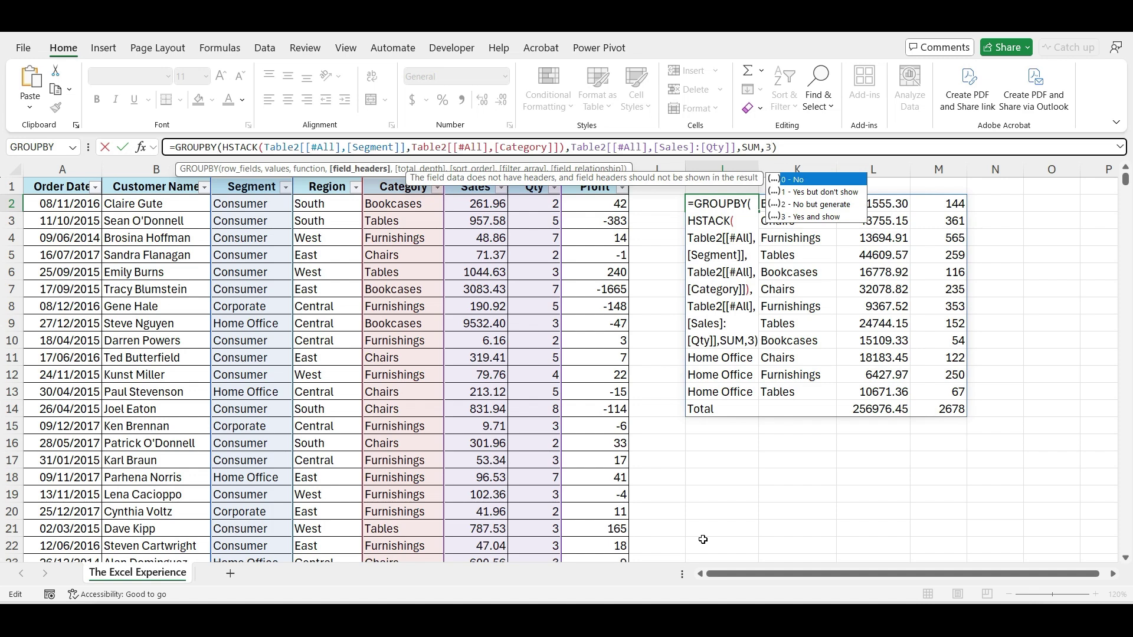
key(Return)
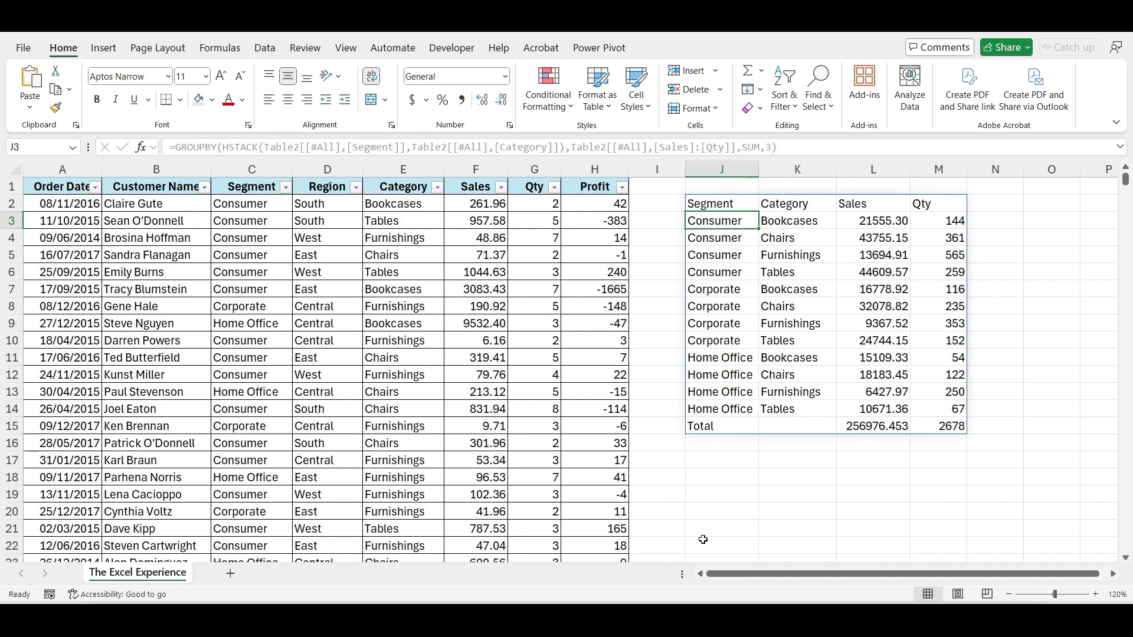
Step: Try renaming the Qty header in M2 to QUANTITY SOLD, then undo it since it breaks the spill
key(Up)
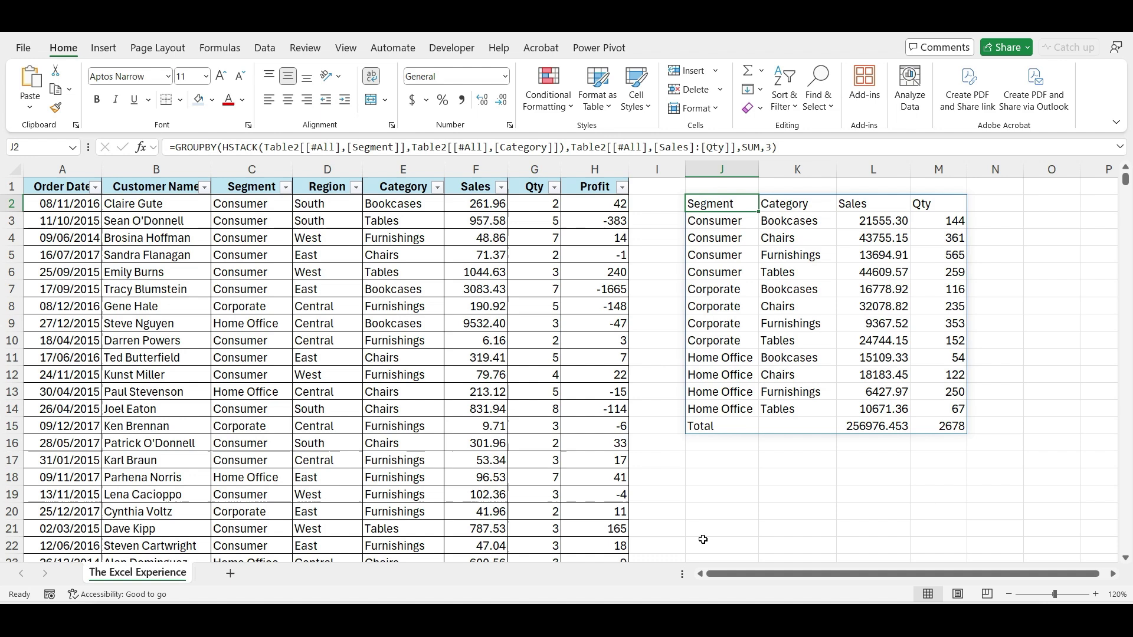
key(Right)
key(Right)
key(Right)
text(QUANTITY SOLD)
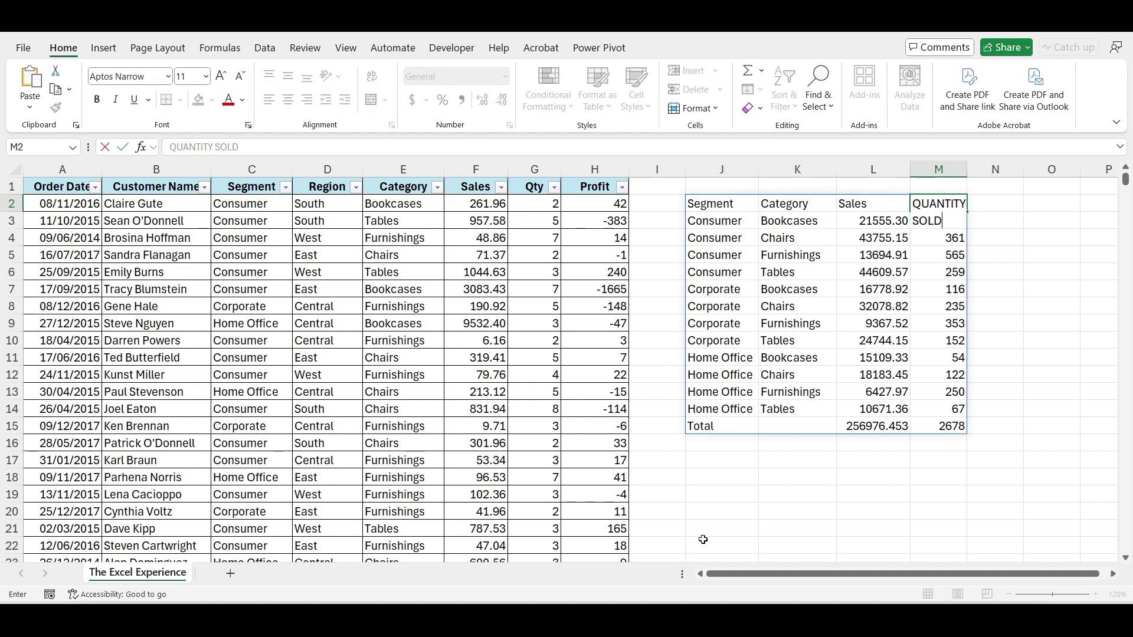
key(Return)
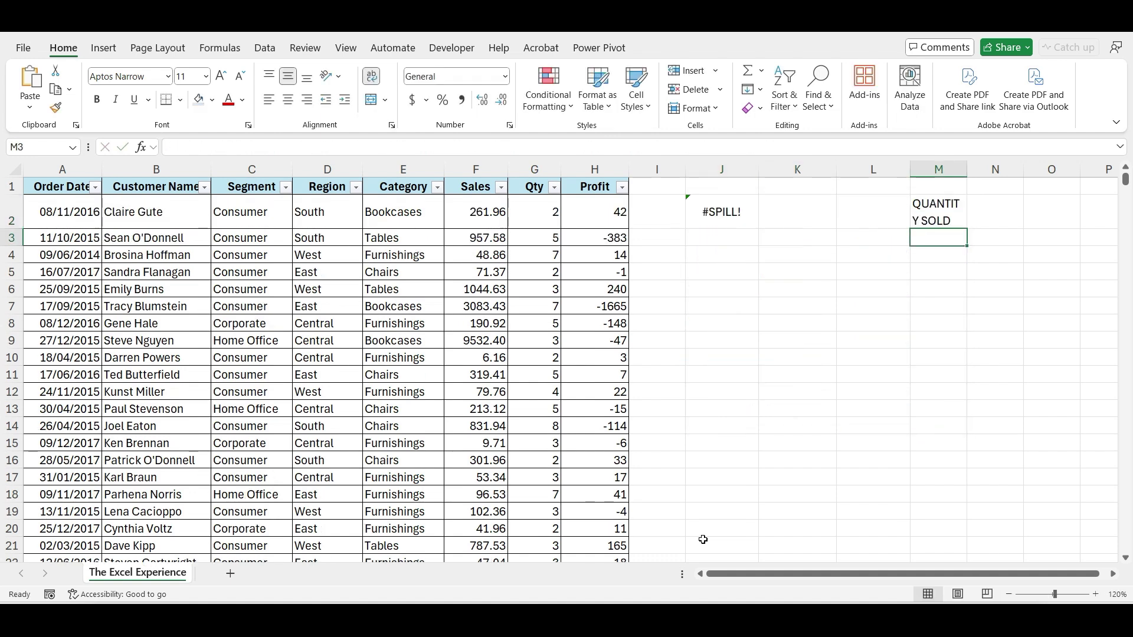
key(ctrl+z)
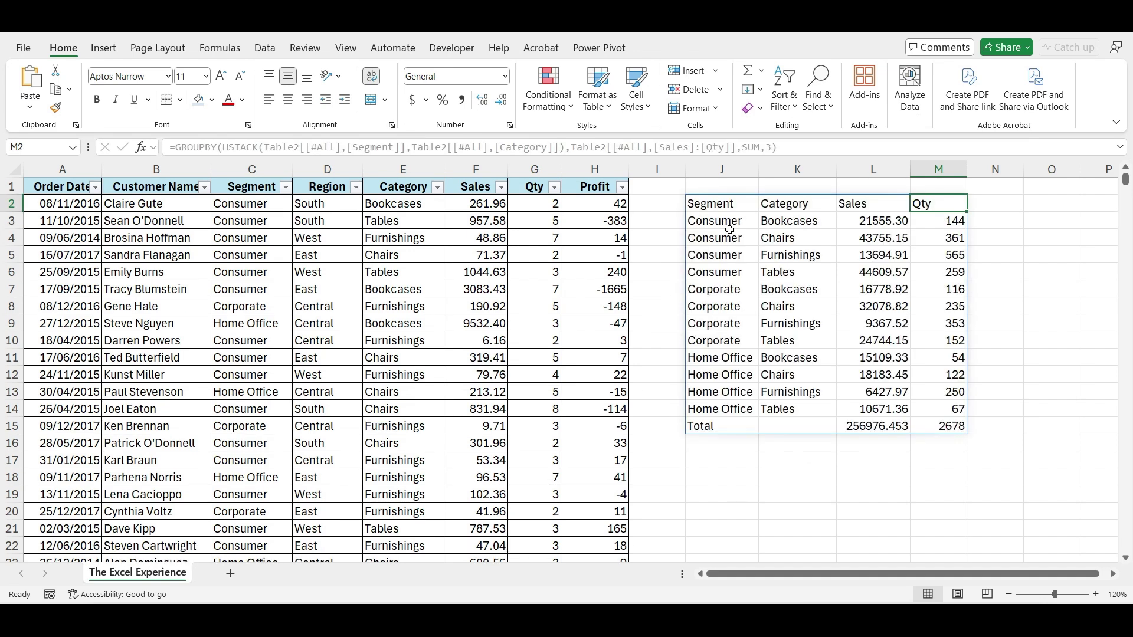
Step: Change the GROUPBY field_headers argument in J2 to 0 to turn off generated headers
click(726, 204)
click(772, 147)
key(BackSpace)
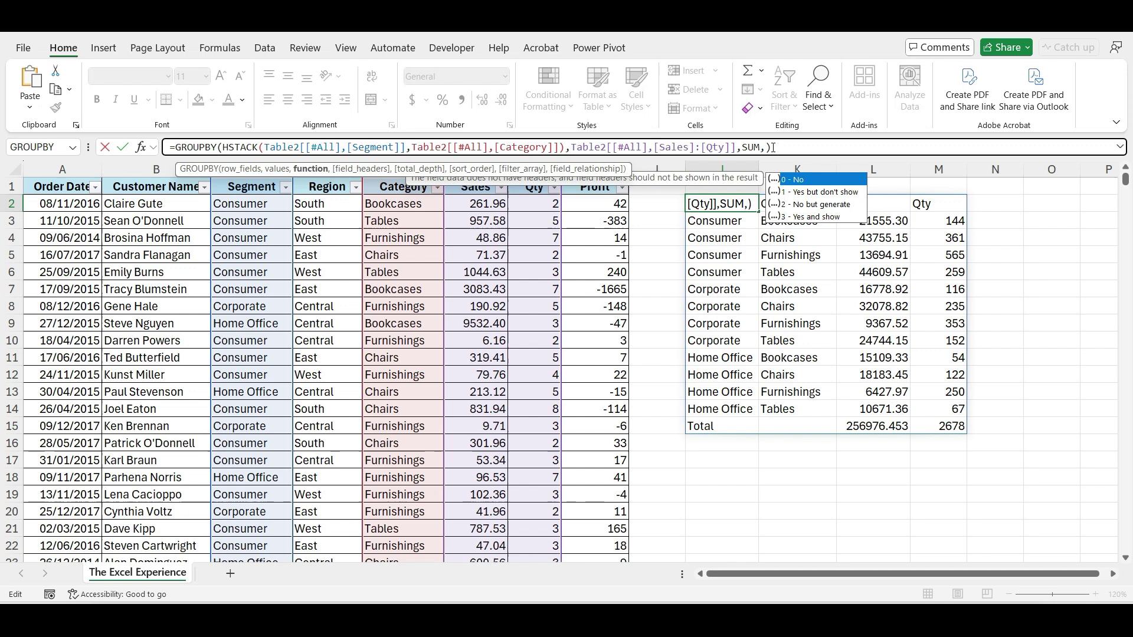
text(0)
key(Return)
key(Up)
key(Up)
Step: Copy the Segment, Category, Sales and Qty headings from the table into J1:M1
click(249, 188)
key(ctrl+c)
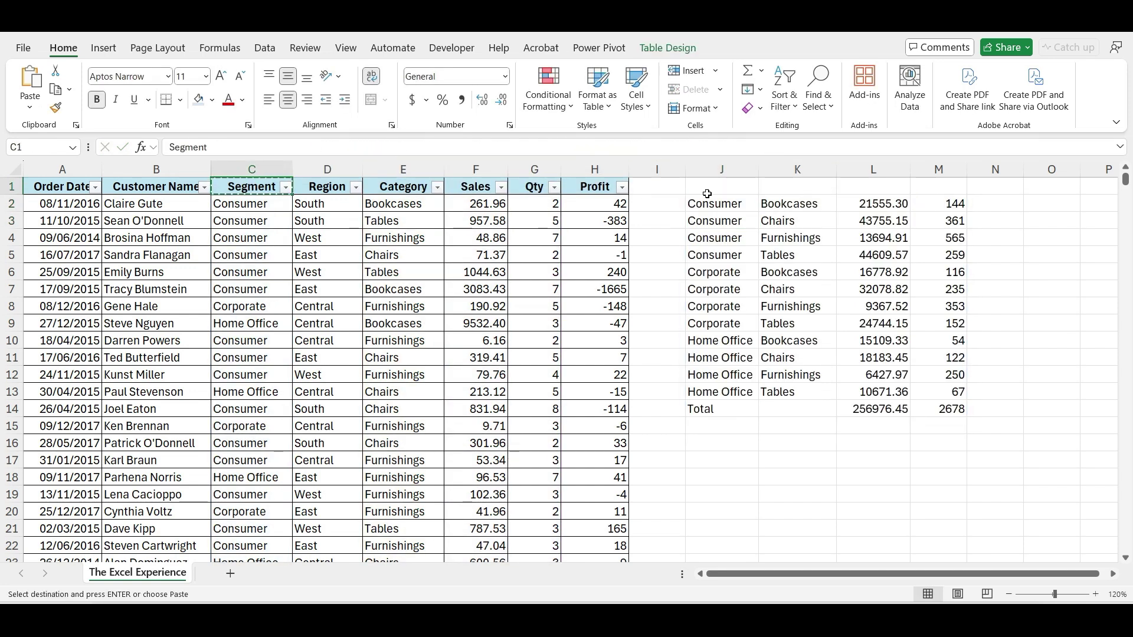
click(721, 187)
key(ctrl+v)
click(403, 188)
key(ctrl+c)
click(793, 188)
key(ctrl+v)
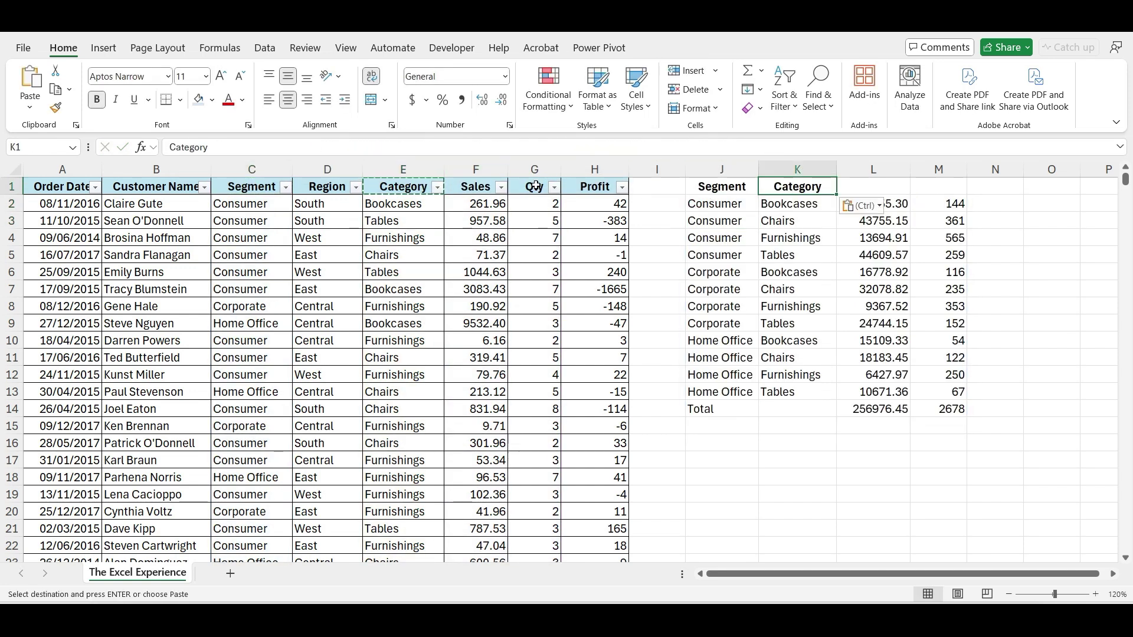
click(535, 187)
drag(476, 186, 535, 186)
key(ctrl+c)
click(875, 188)
key(ctrl+v)
Step: Rename the M1 heading to Quantity Sold
click(929, 189)
text(Quantity Sold)
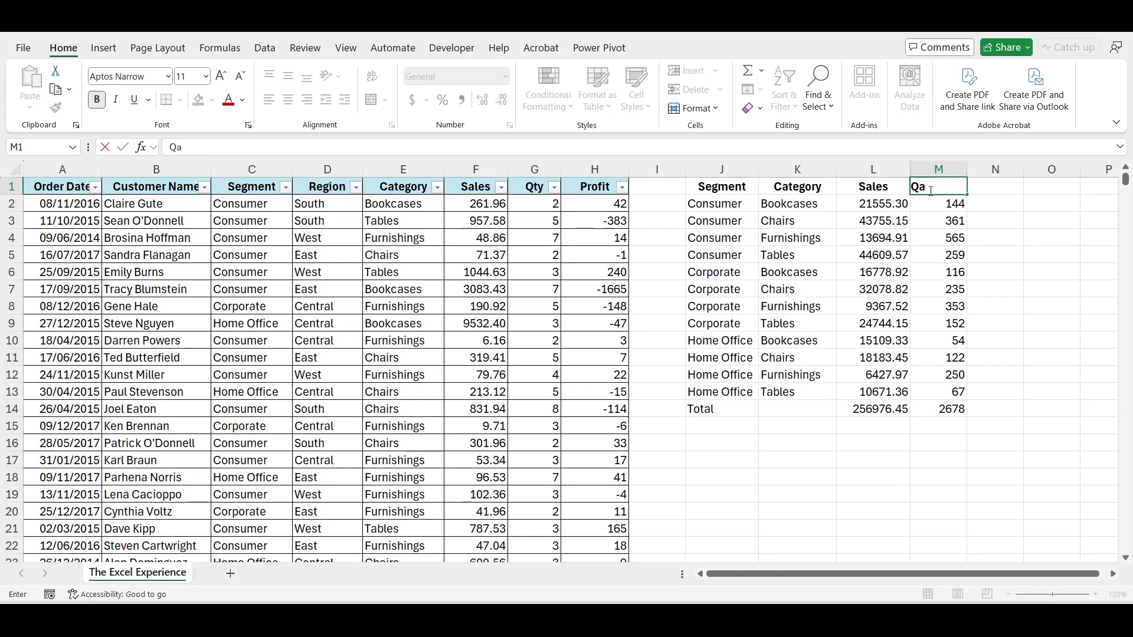
key(ctrl+Return)
click(1052, 272)
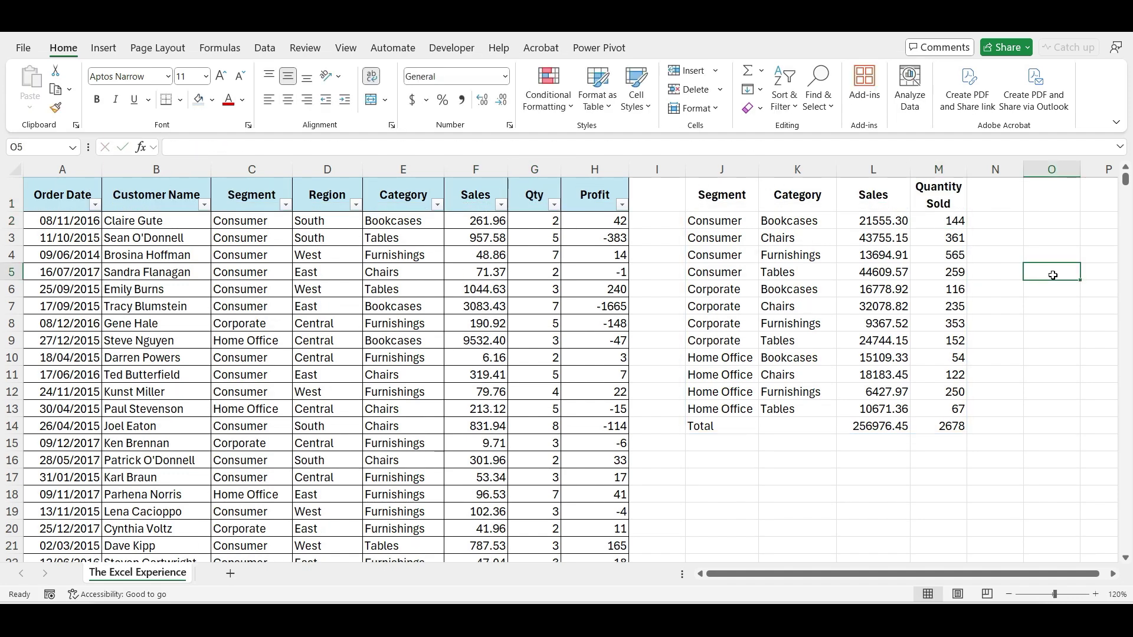
Step: Set the GROUPBY total_depth to 2 to show grand total and per-segment subtotals
click(658, 321)
click(708, 219)
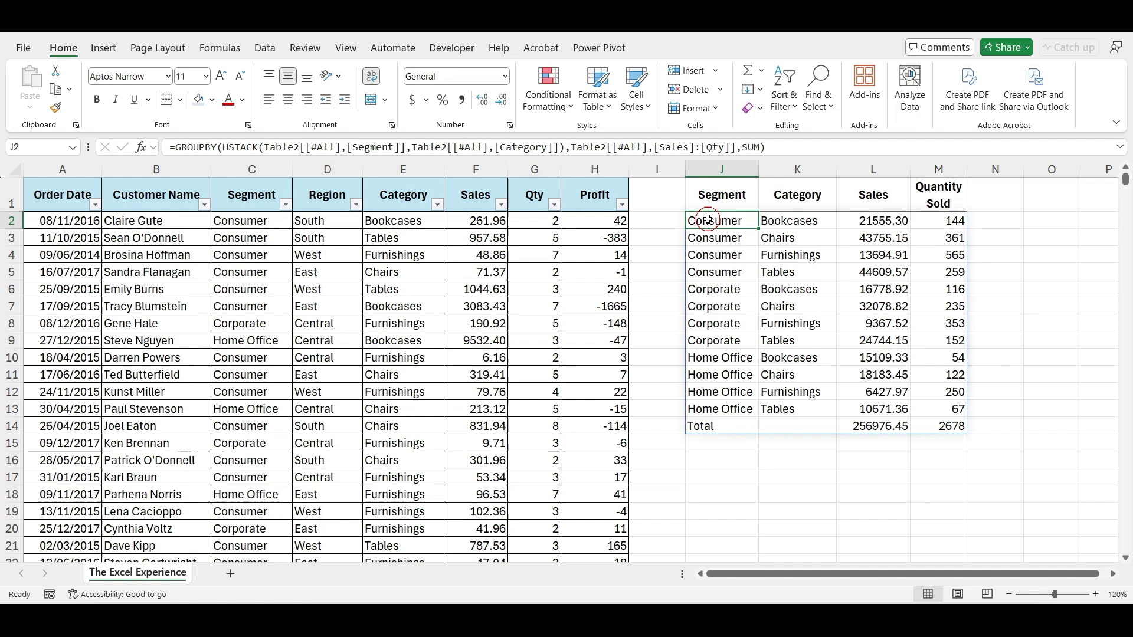
double_click(708, 219)
click(746, 357)
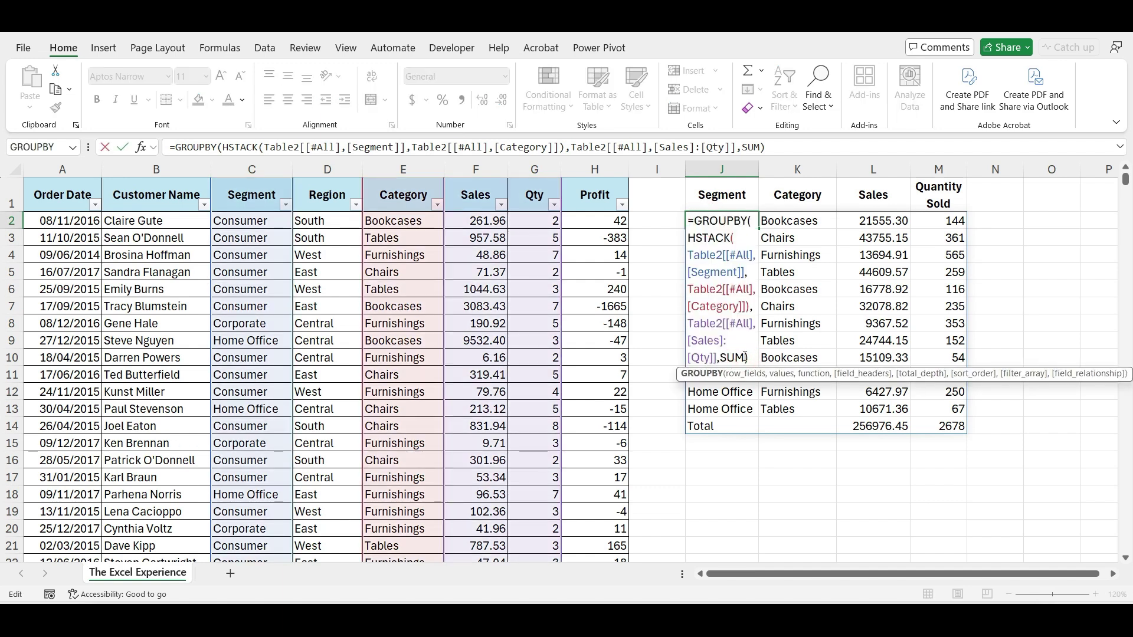
text(,,)
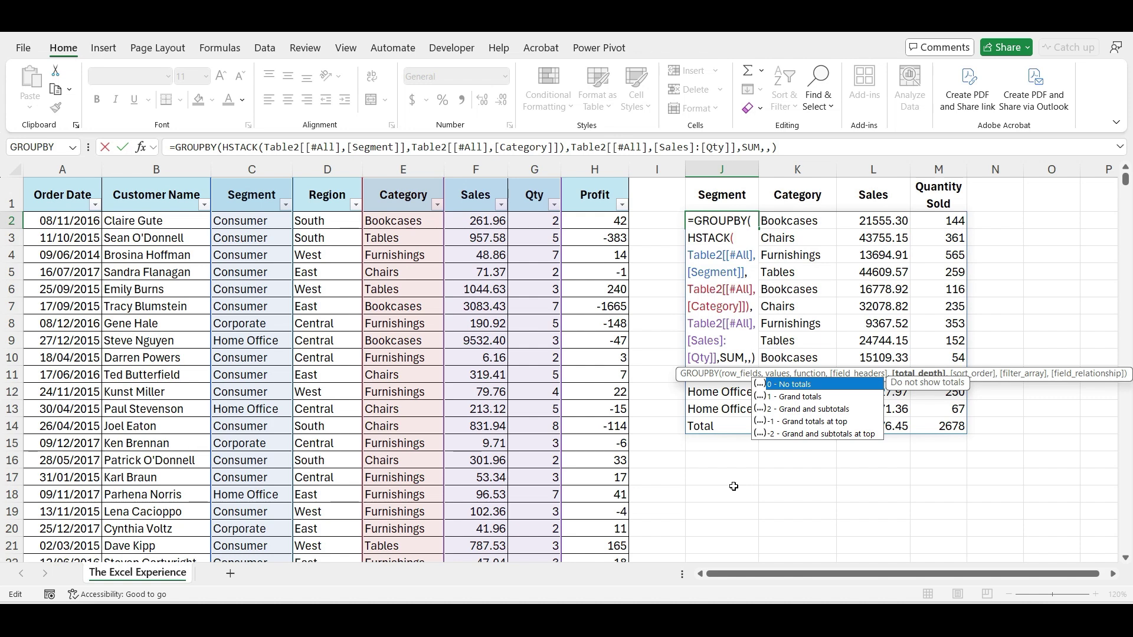
click(788, 399)
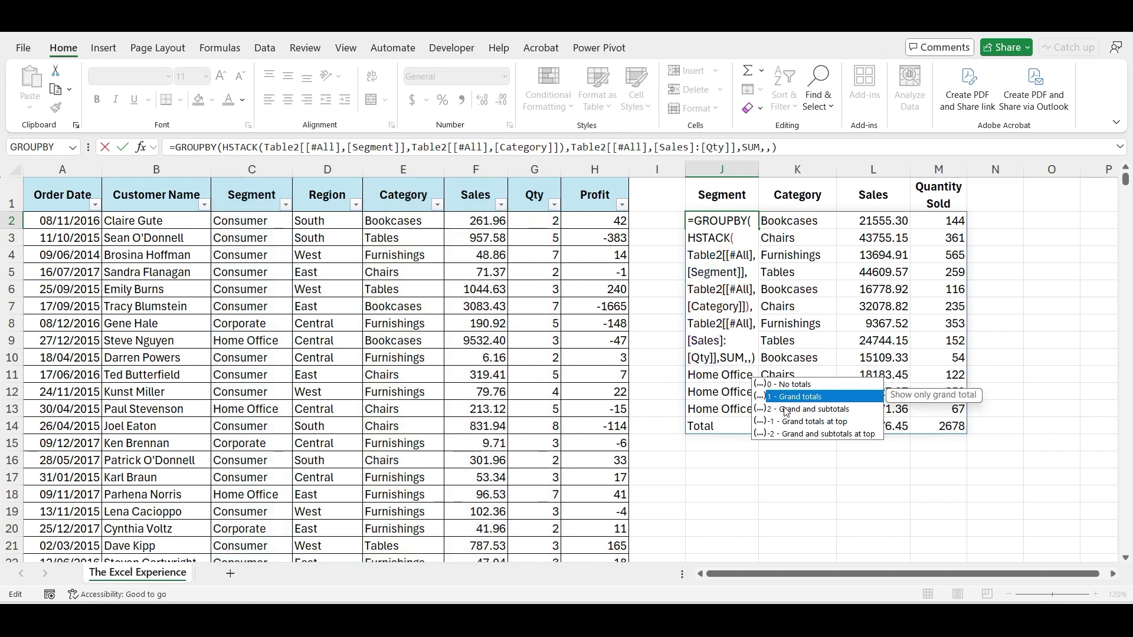
click(787, 410)
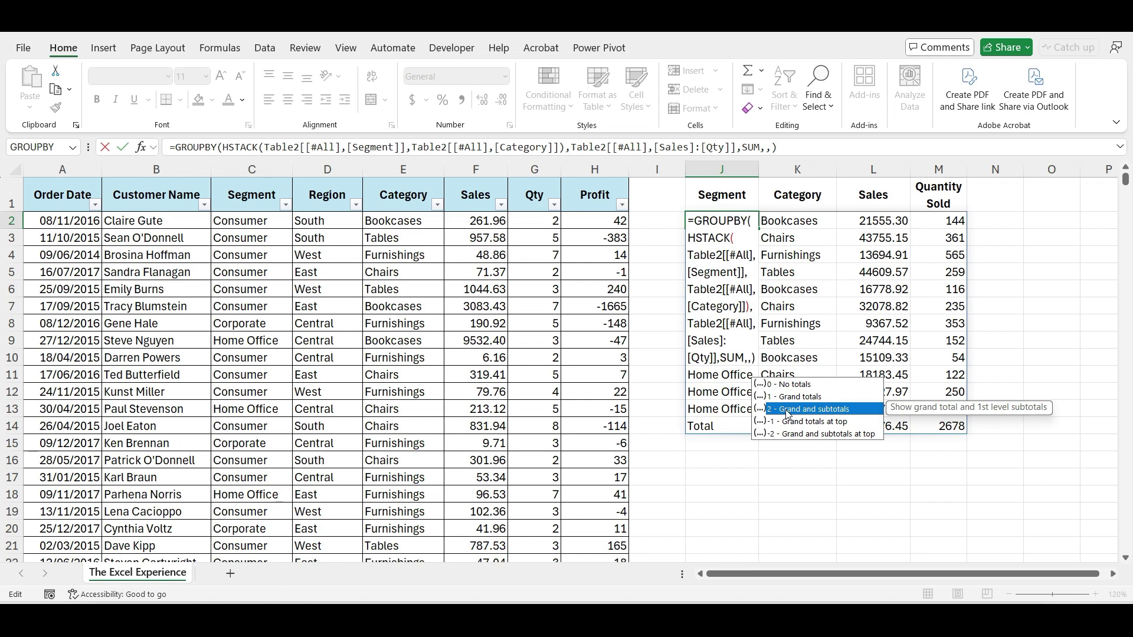
double_click(788, 411)
key(Return)
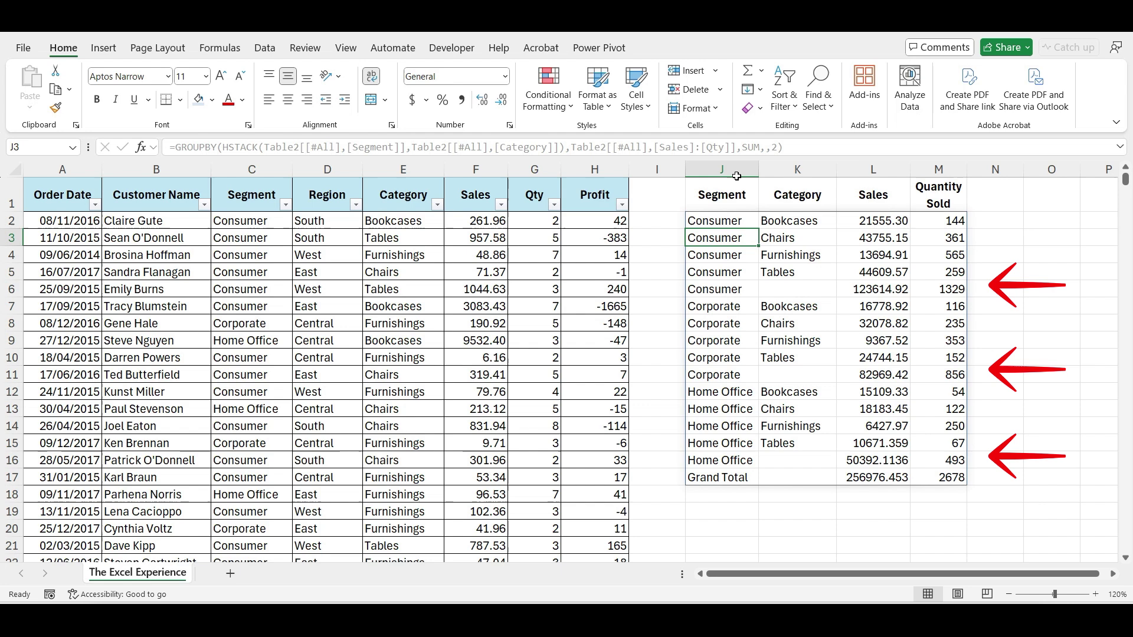
Step: Change total_depth to -2 so totals appear at the top of each group
click(734, 218)
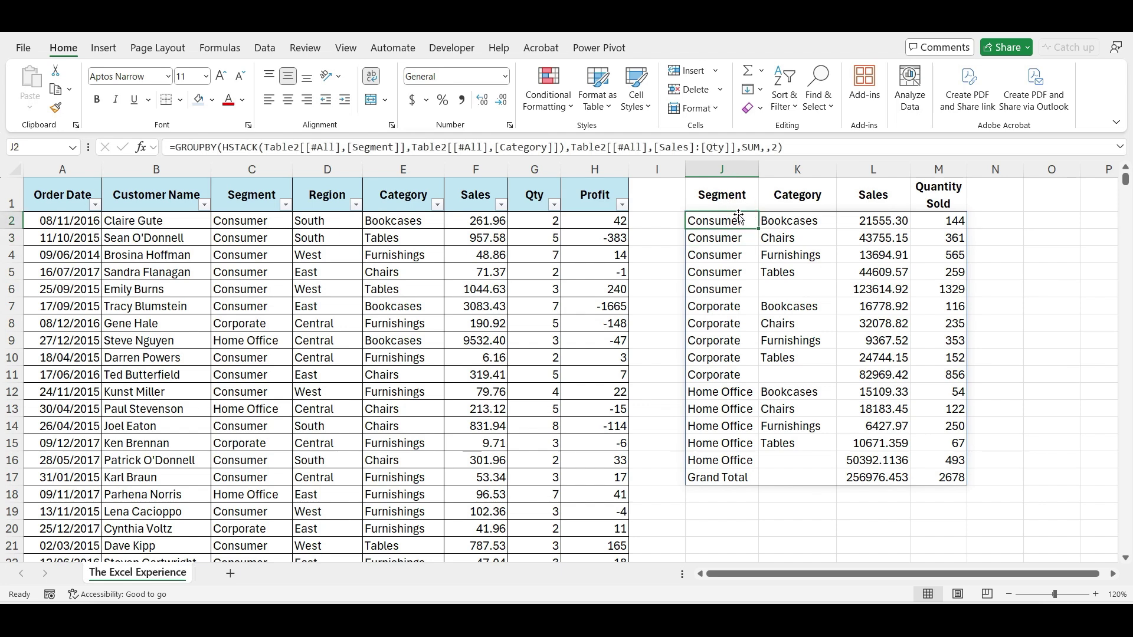
click(779, 150)
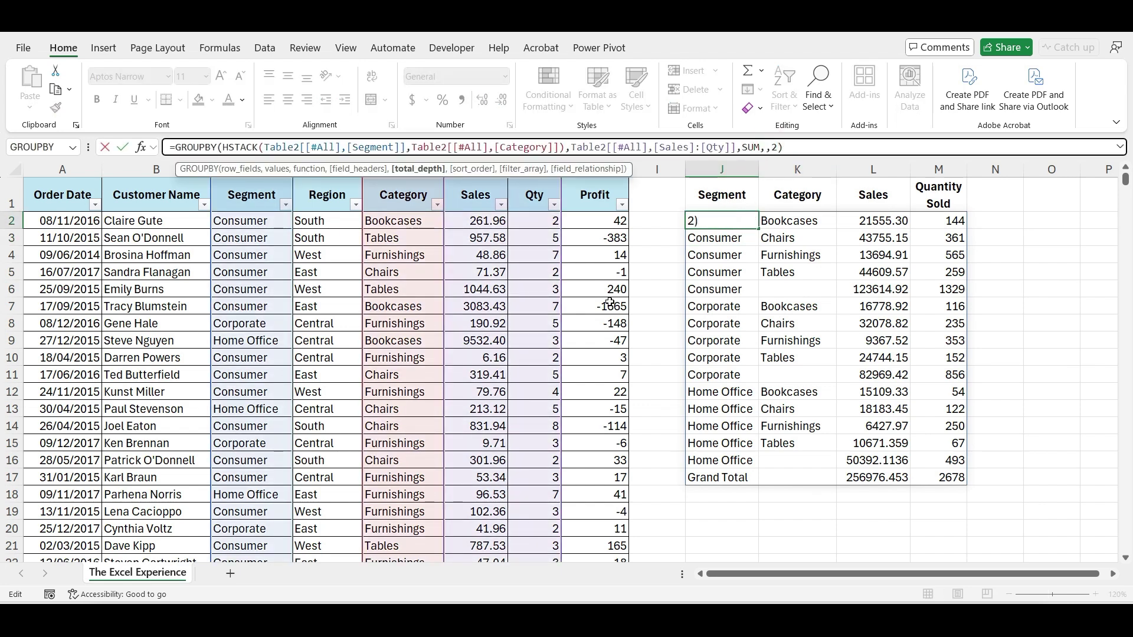
text(-)
key(Return)
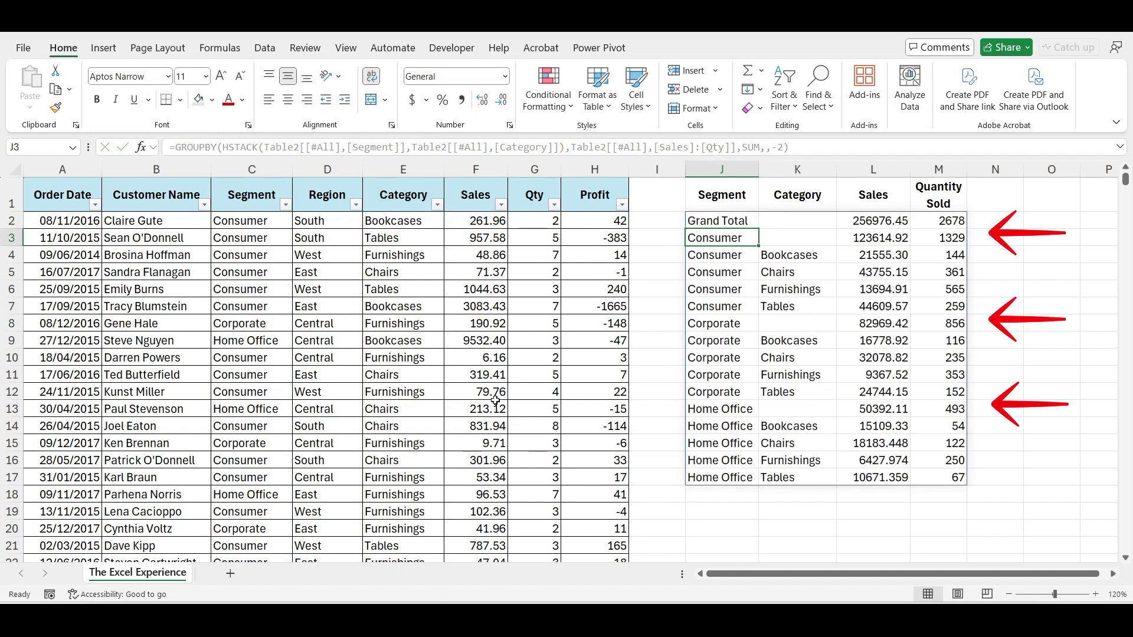
click(562, 353)
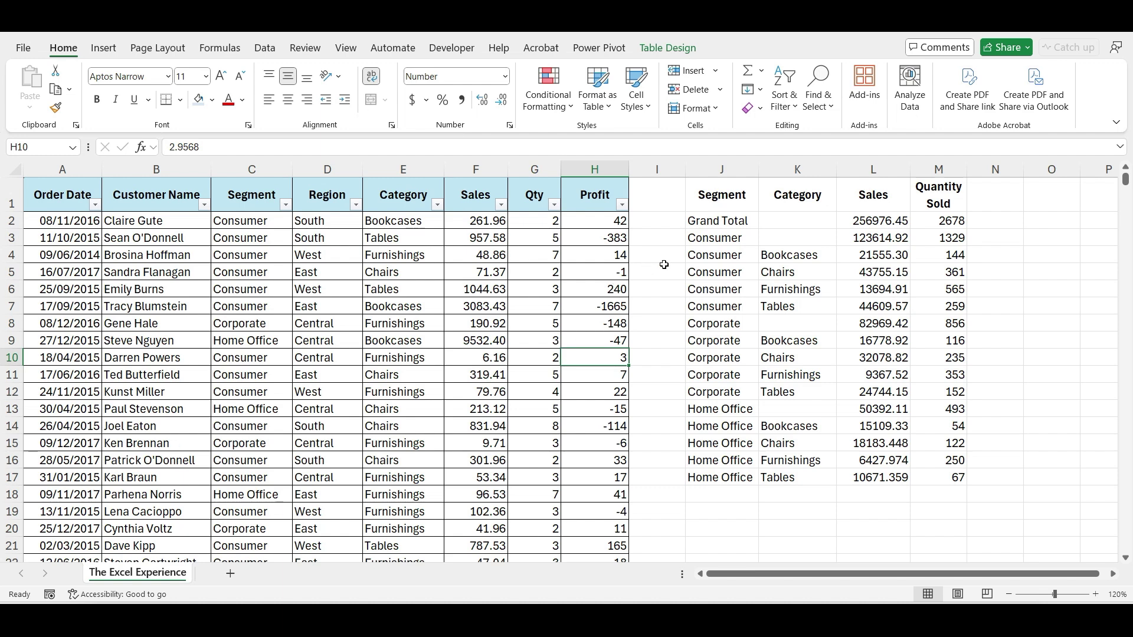
Step: Change total_depth from -2 back to 2 to place subtotals below each segment
click(695, 219)
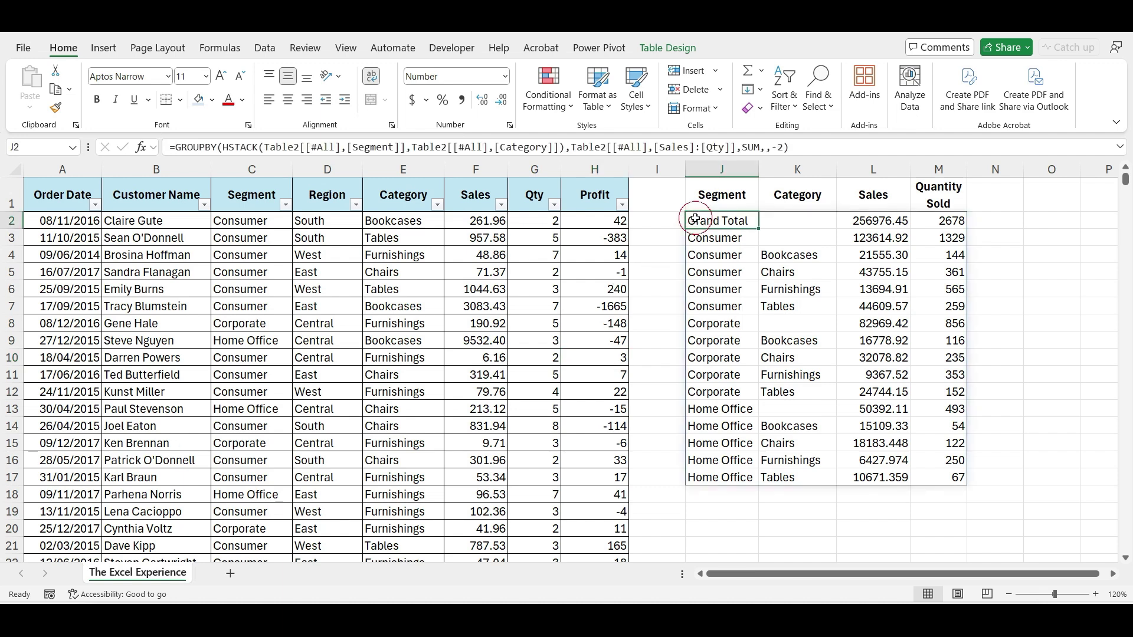
click(778, 147)
key(BackSpace)
key(Return)
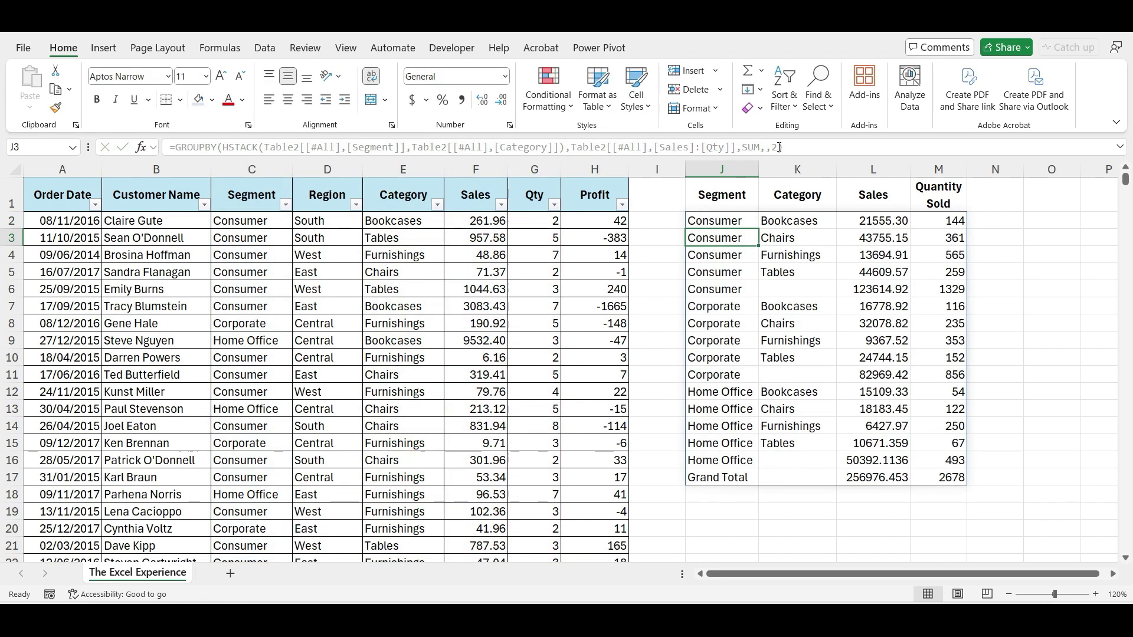
Step: Add sort_order 4, then change it to -4 to sort by Quantity Sold descending
key(Up)
click(779, 147)
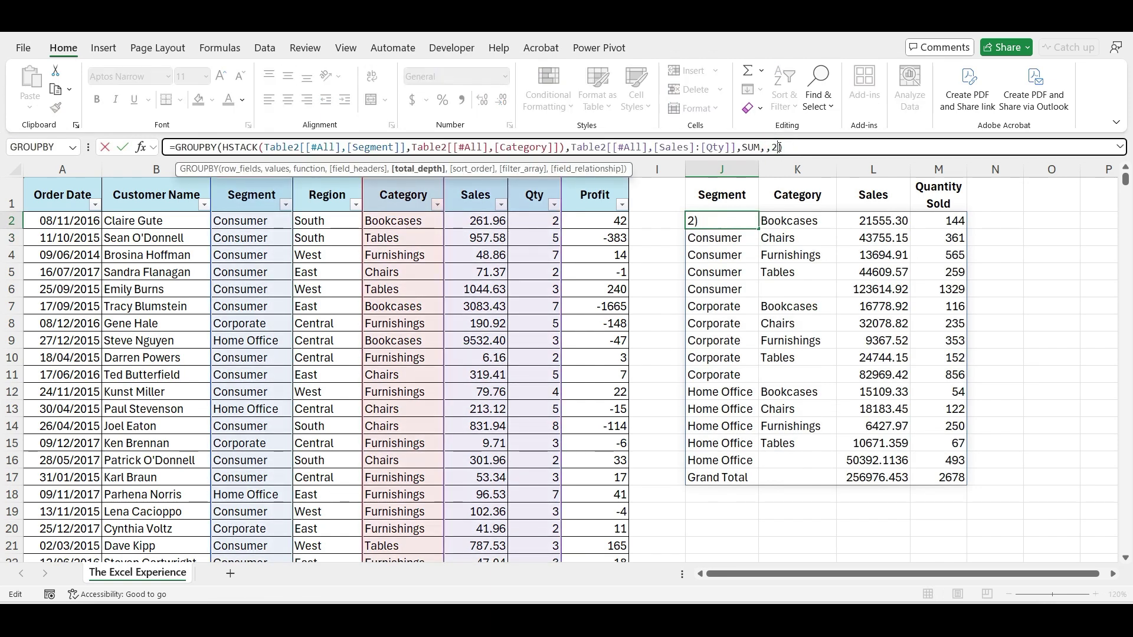
text(,)
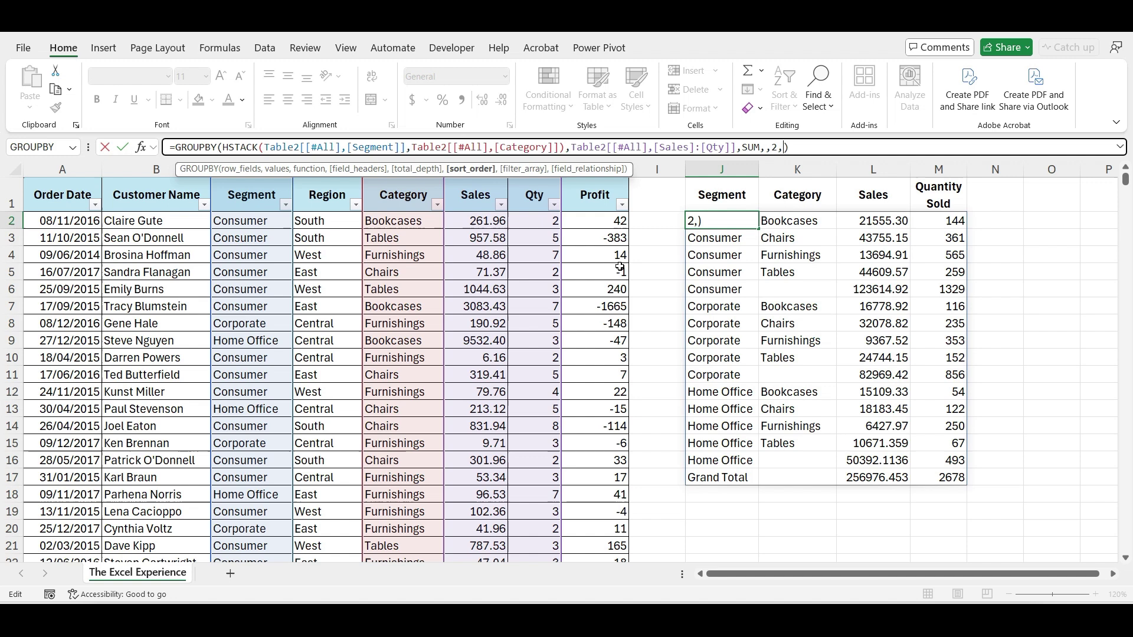
text(4)
key(Return)
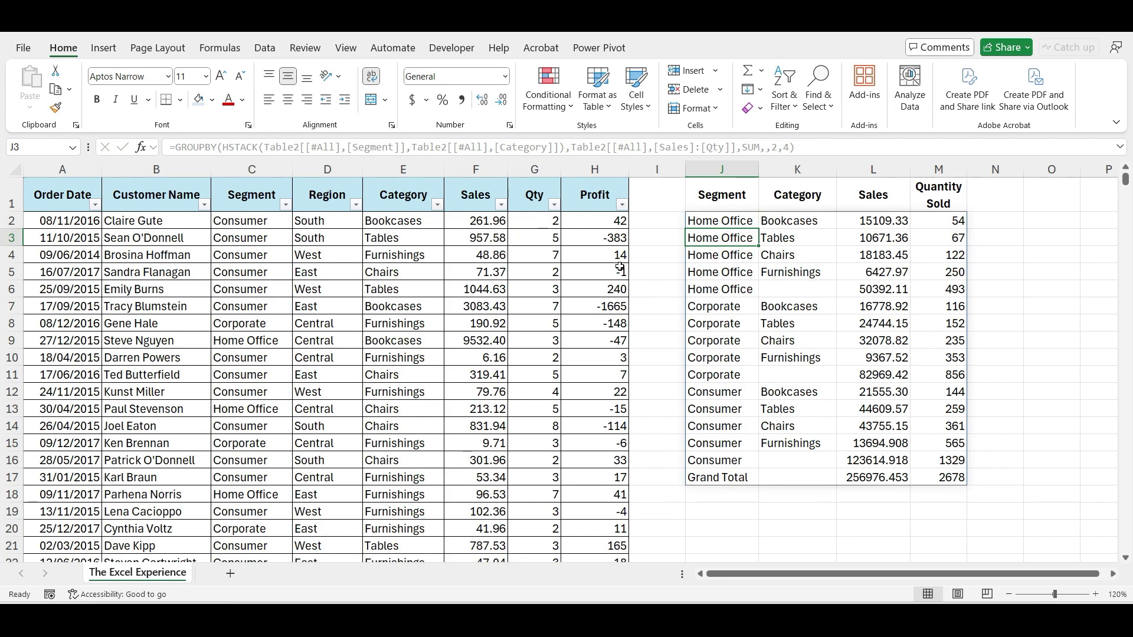
key(Up)
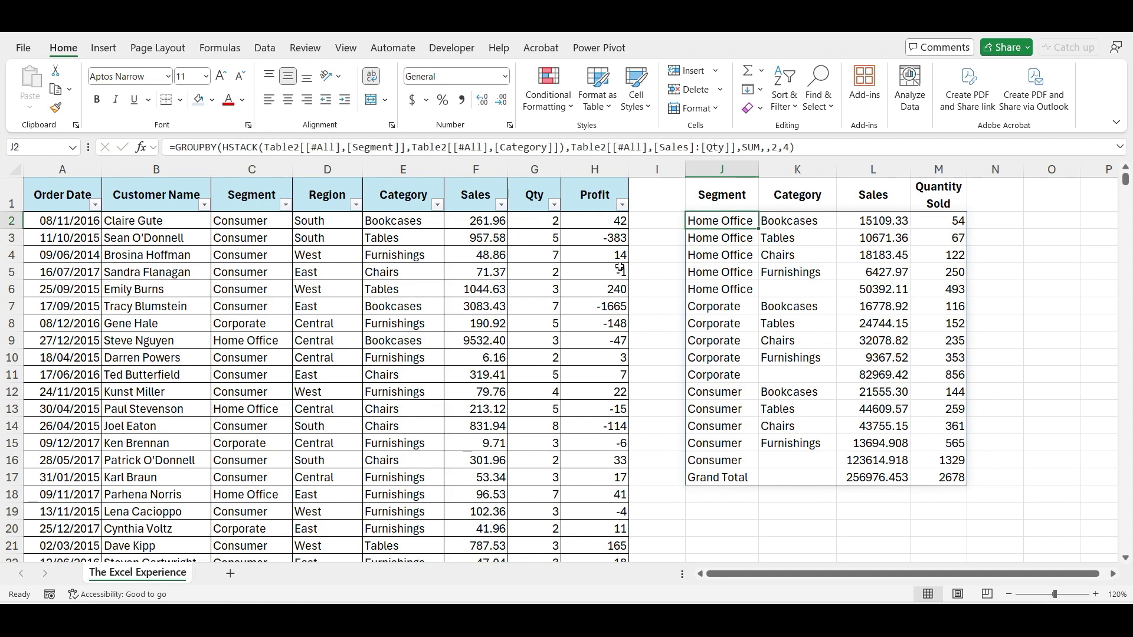
click(787, 147)
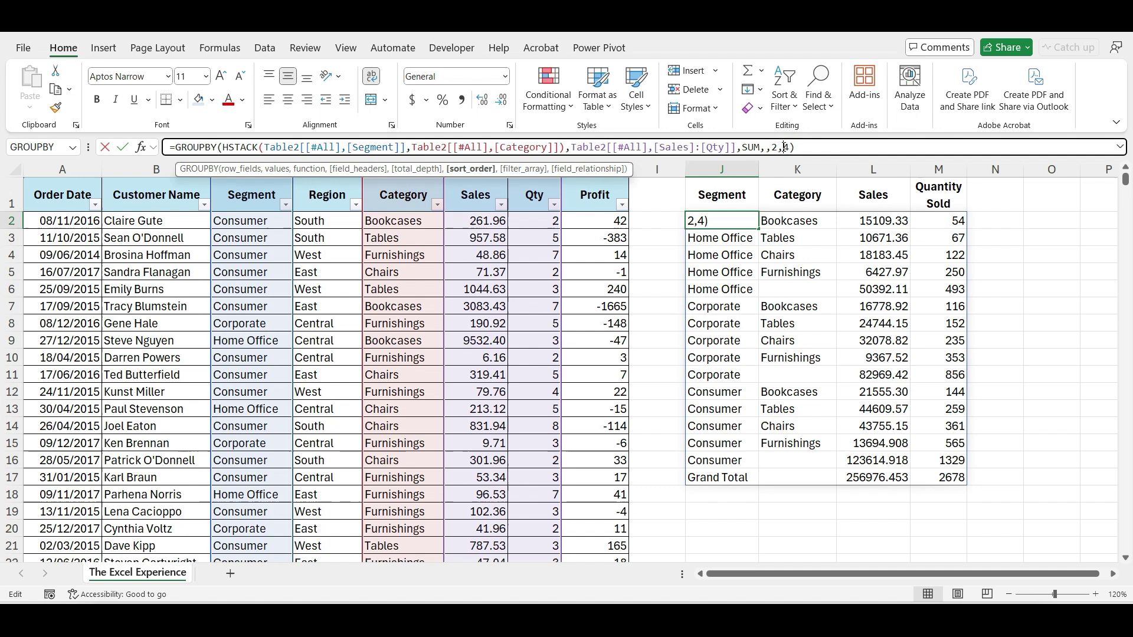
text(-)
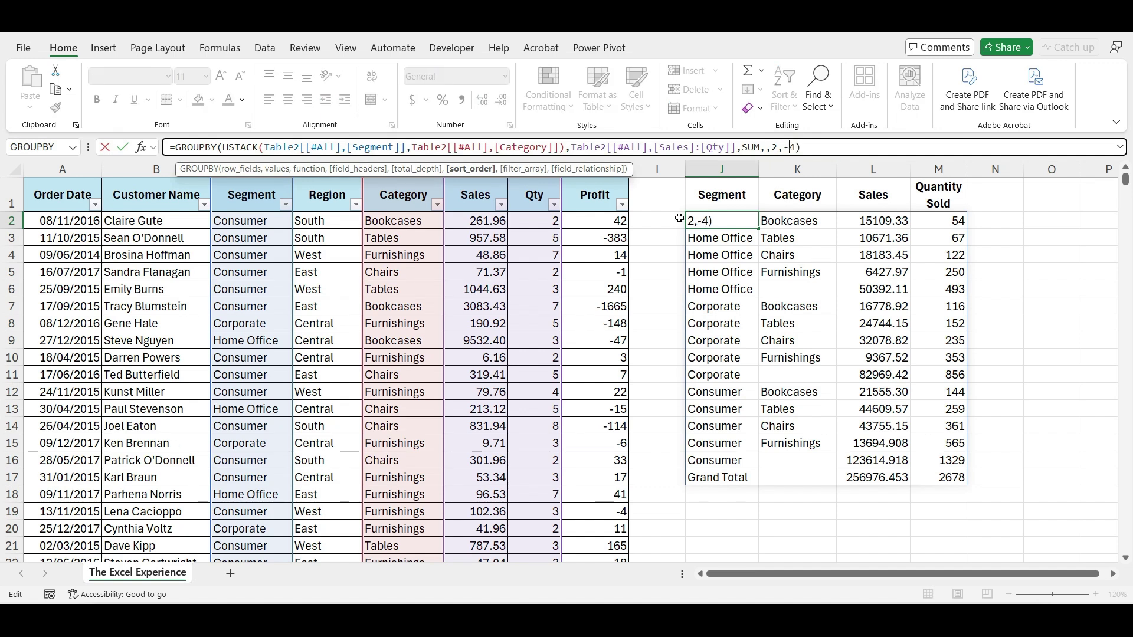
key(Return)
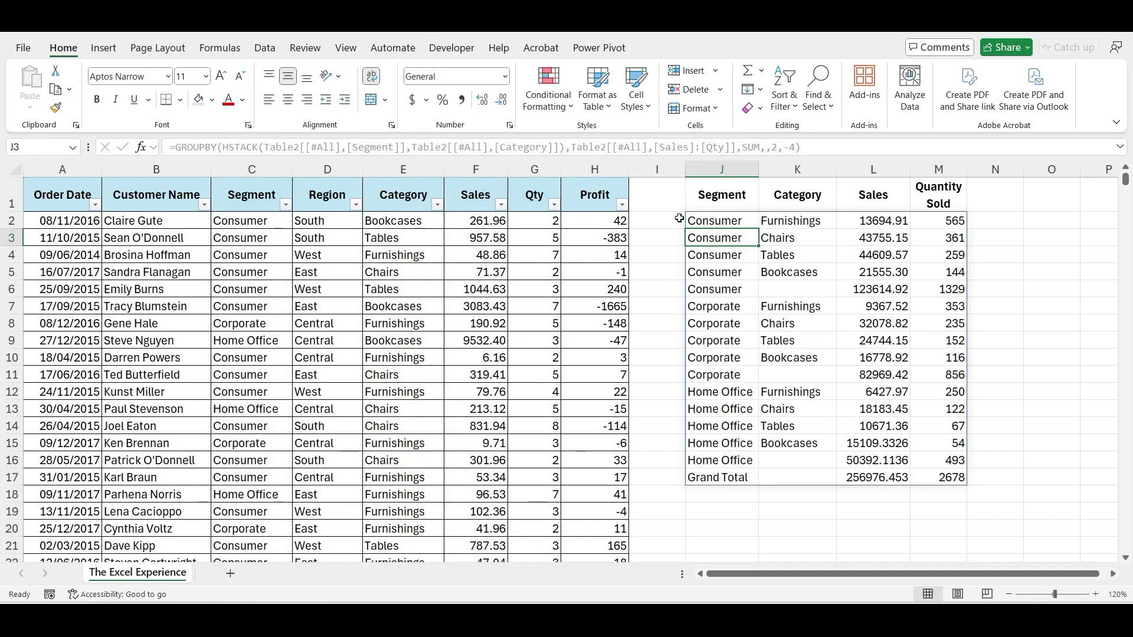
Step: Add Table2[Region]="south" as the GROUPBY filter_array so only South sales are summarized
key(Up)
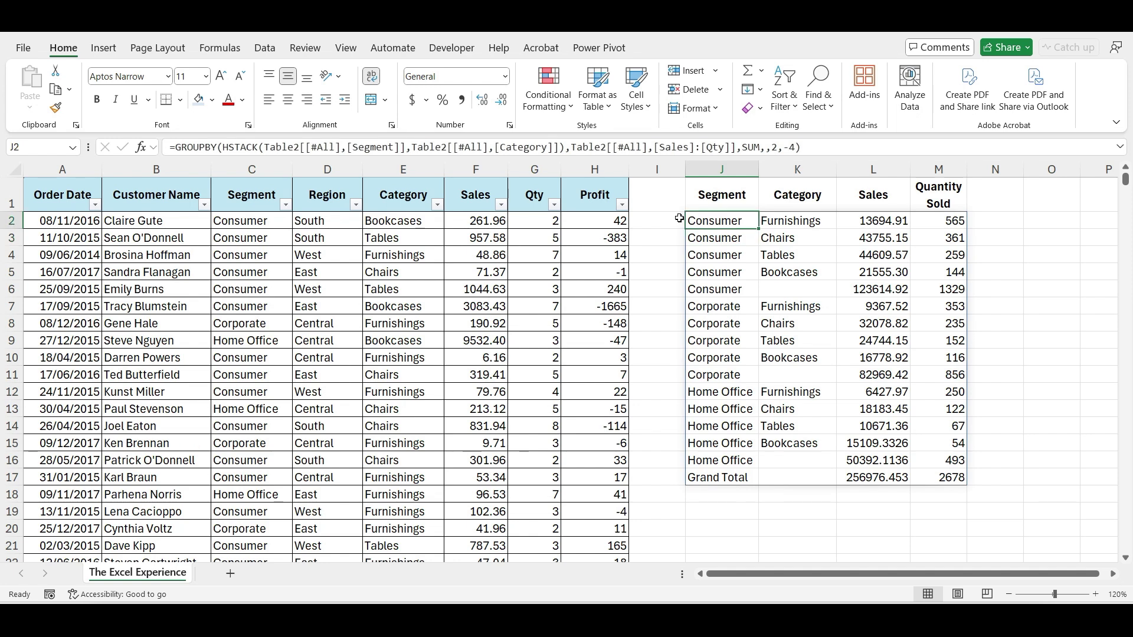
key(F2)
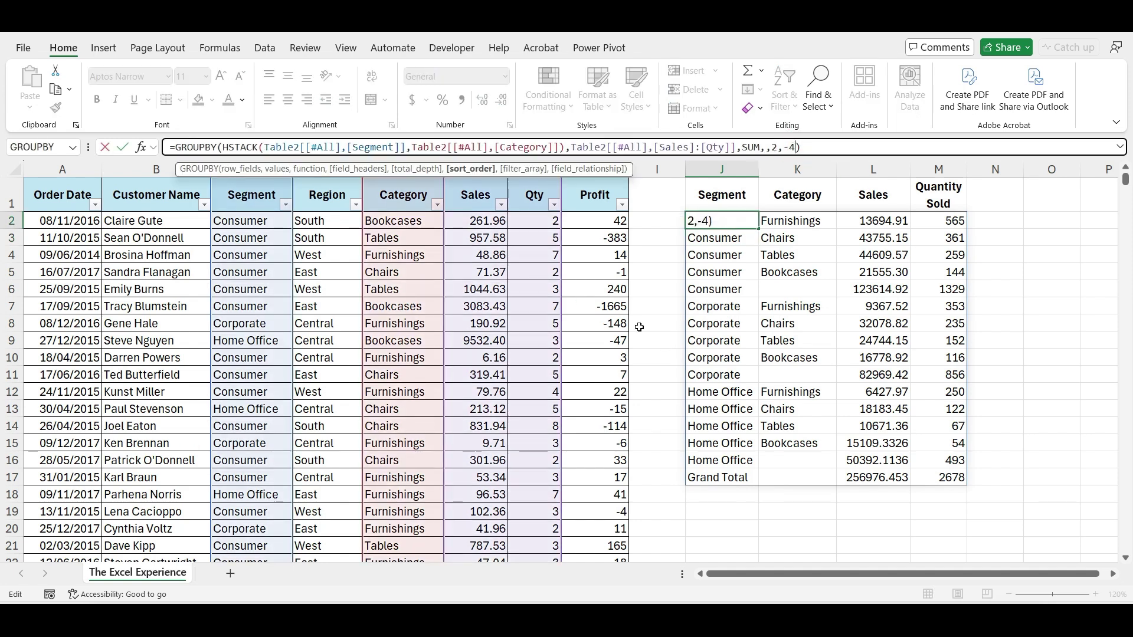
text(,)
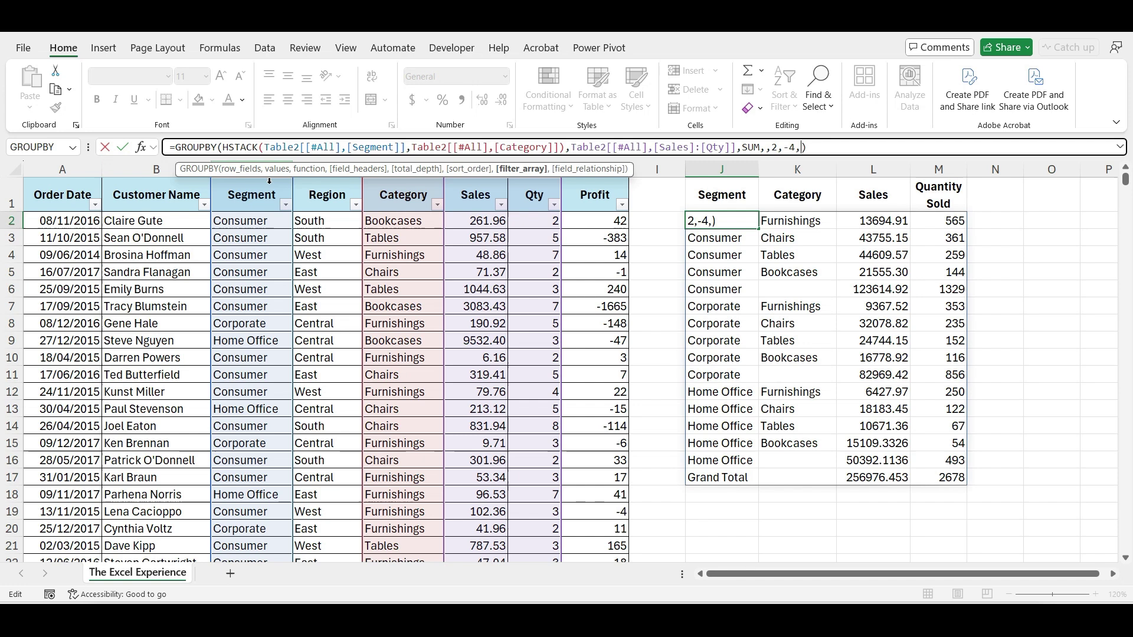
click(321, 181)
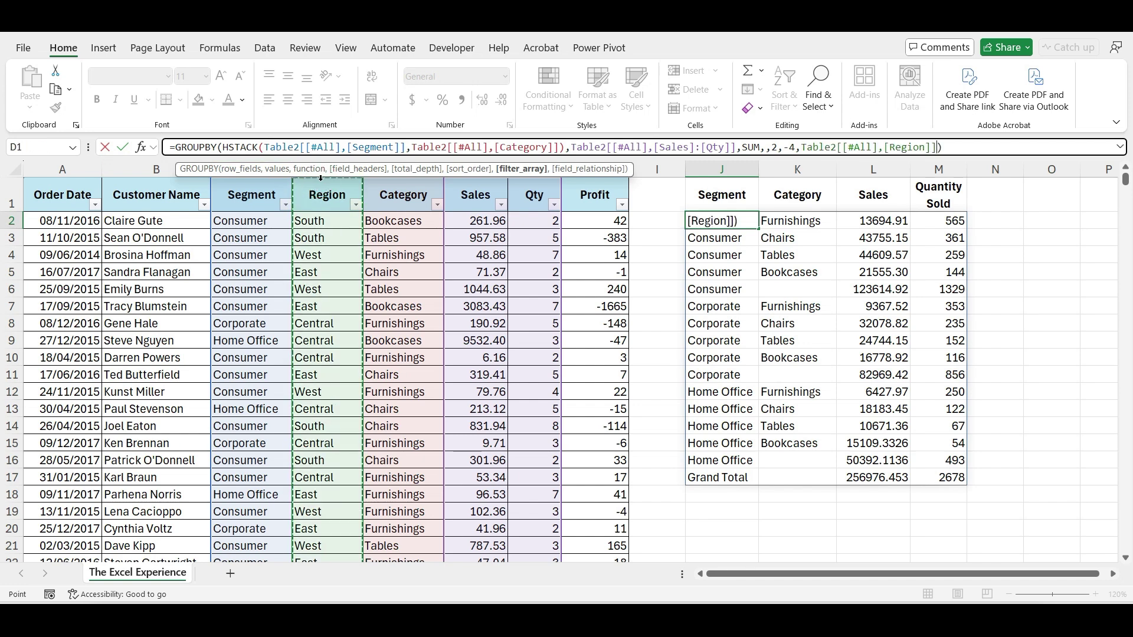
key(F2)
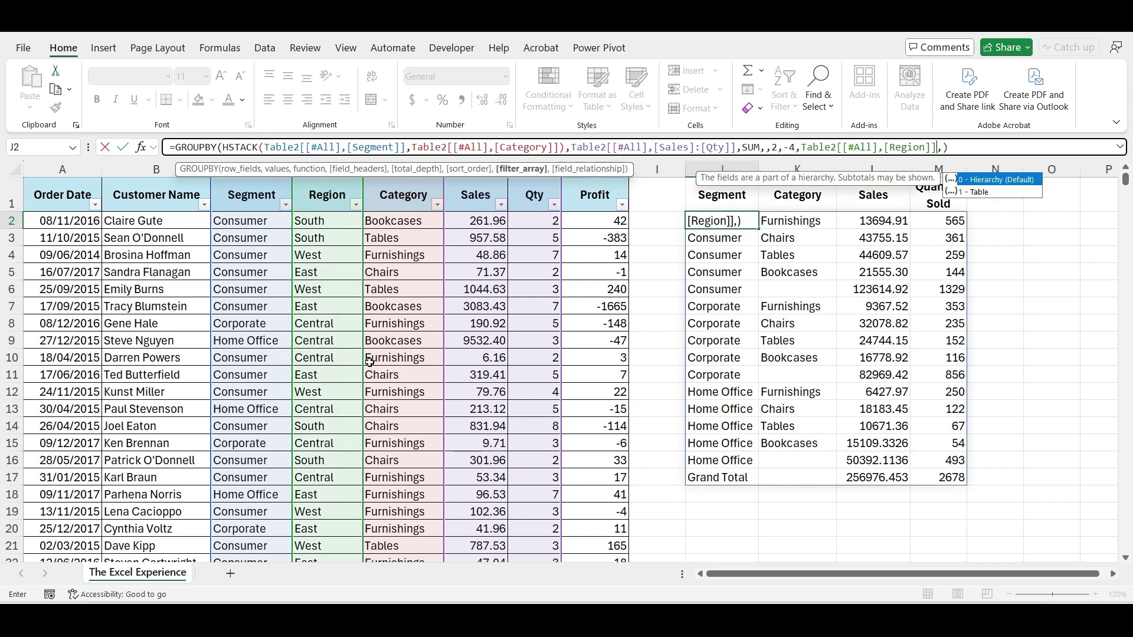
text(="sou)
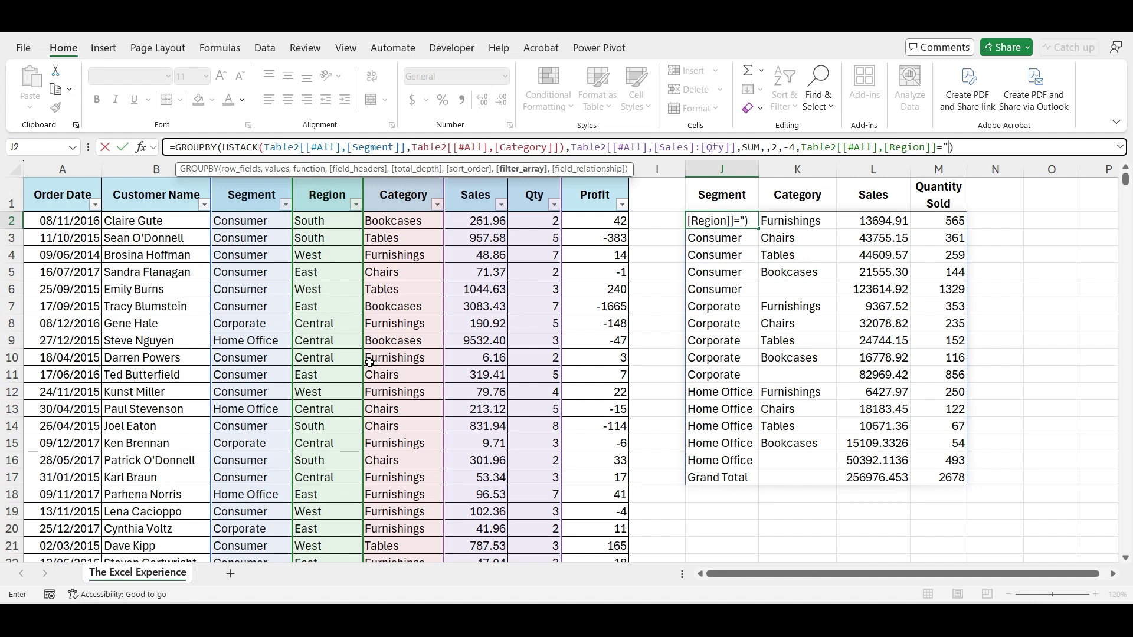
text(th")
key(Return)
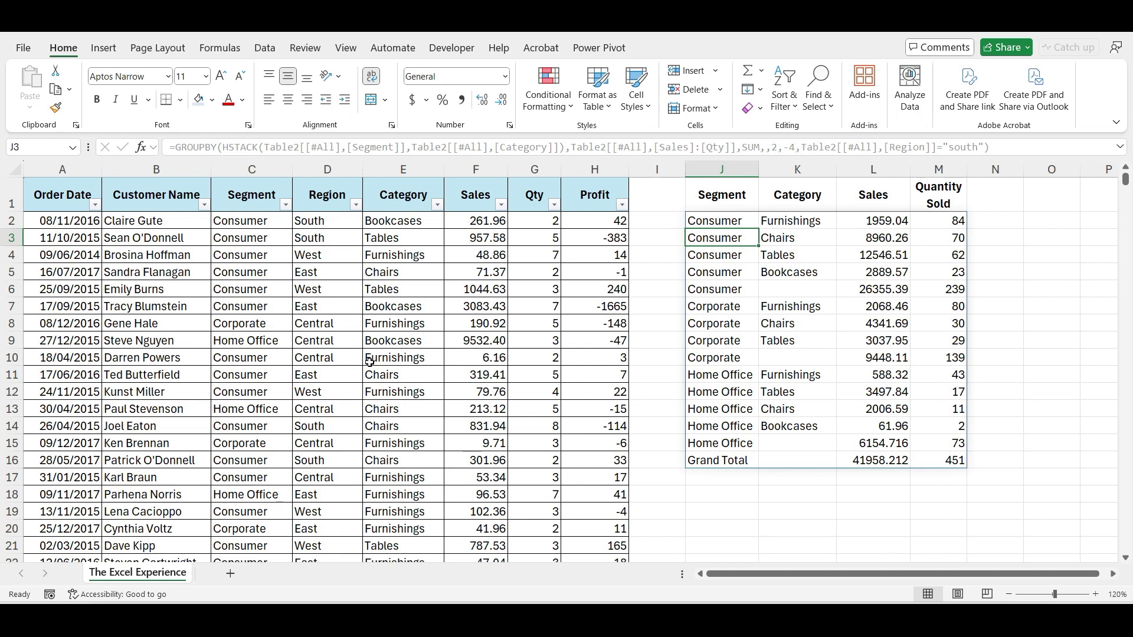
Step: Filter the Region column to show only South rows
click(356, 204)
click(208, 394)
click(208, 433)
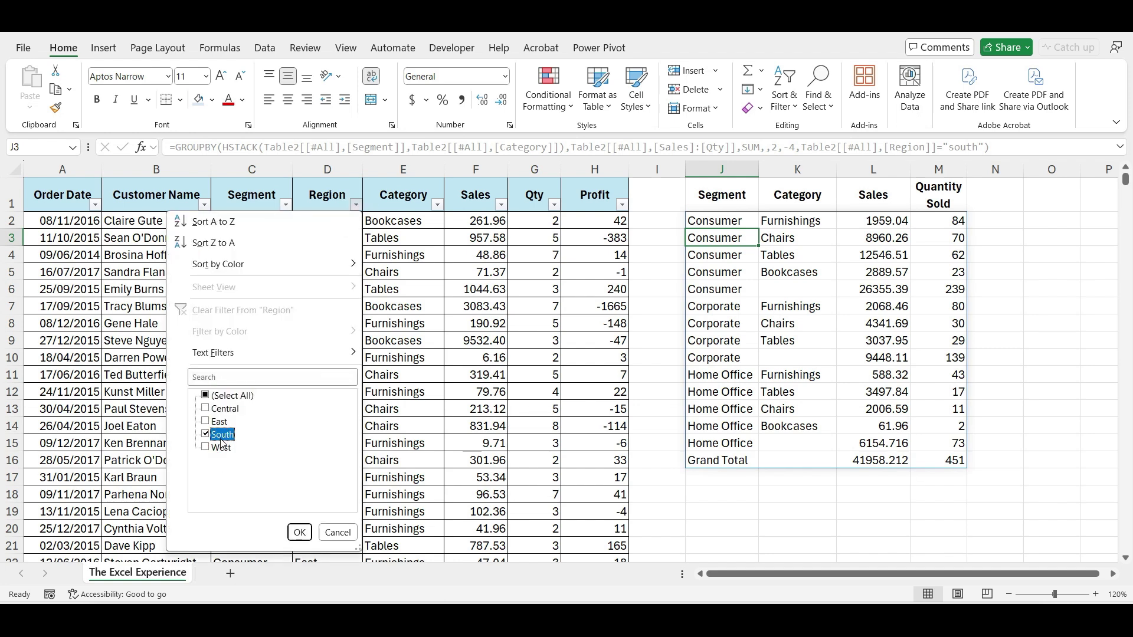
click(299, 533)
Step: Select the visible Qty and Sales values to check their totals against the summary
click(534, 220)
key(ctrl+shift+Down)
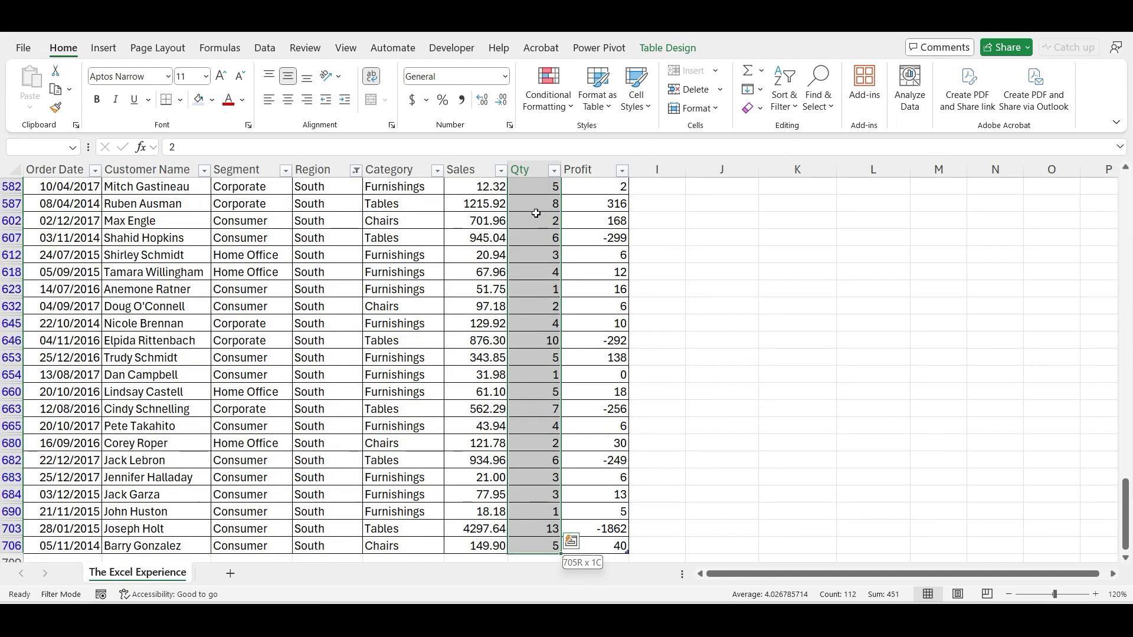
scroll(737, 275, up, 20)
click(482, 225)
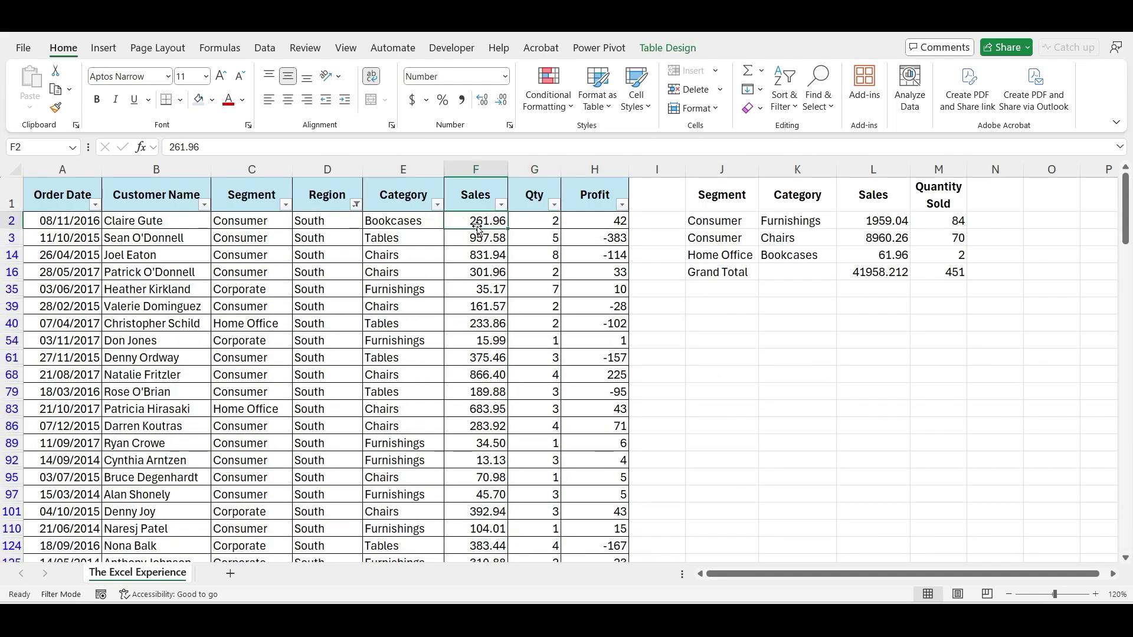
key(ctrl+shift+Down)
scroll(477, 228, up, 20)
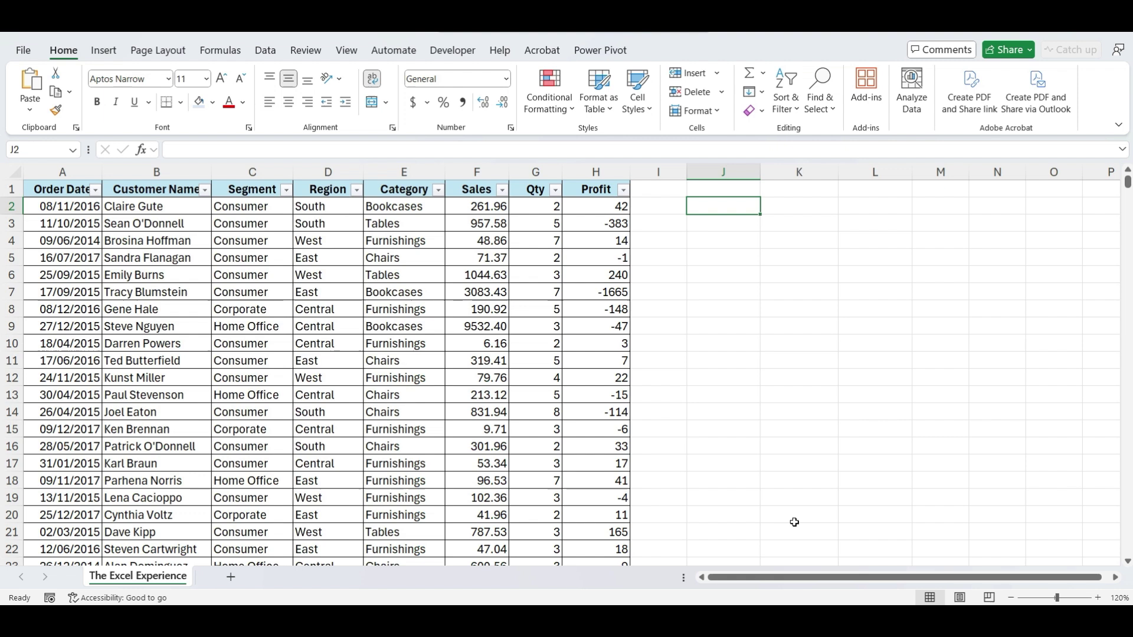
Step: Enter =GROUPBY(TEXT(Table2[Order Date],"YYYY"),Table2[Sales],HSTACK(SUM,PERCENTOF)) in J2 for 2014–2017 yearly totals
text(=g)
text(roupb)
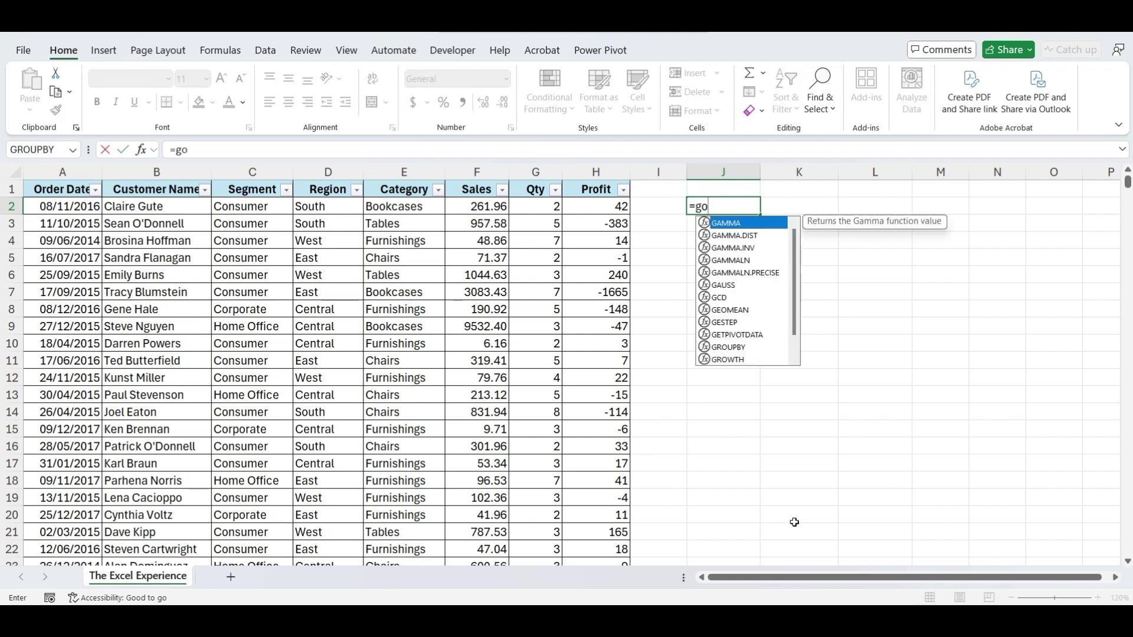
text(y()
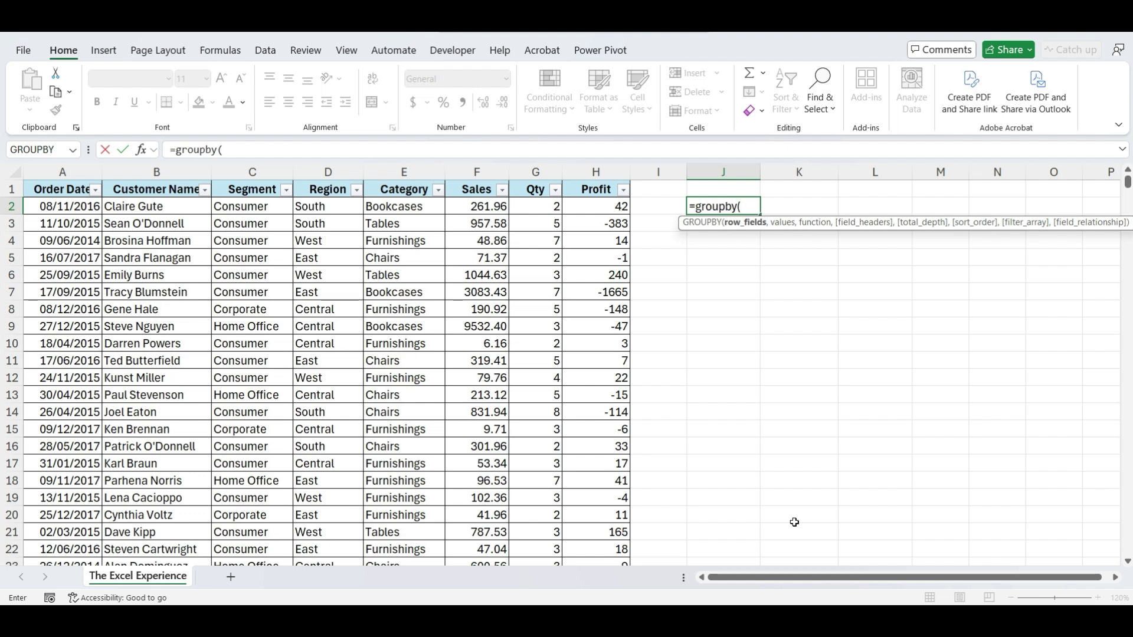
text(TEXT)
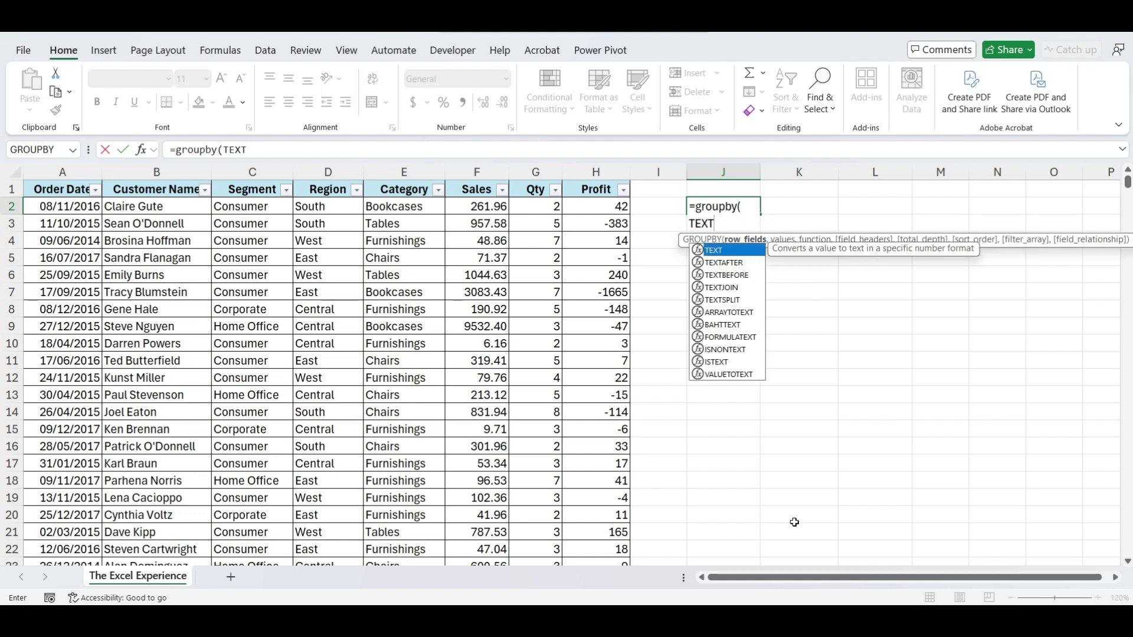
text(()
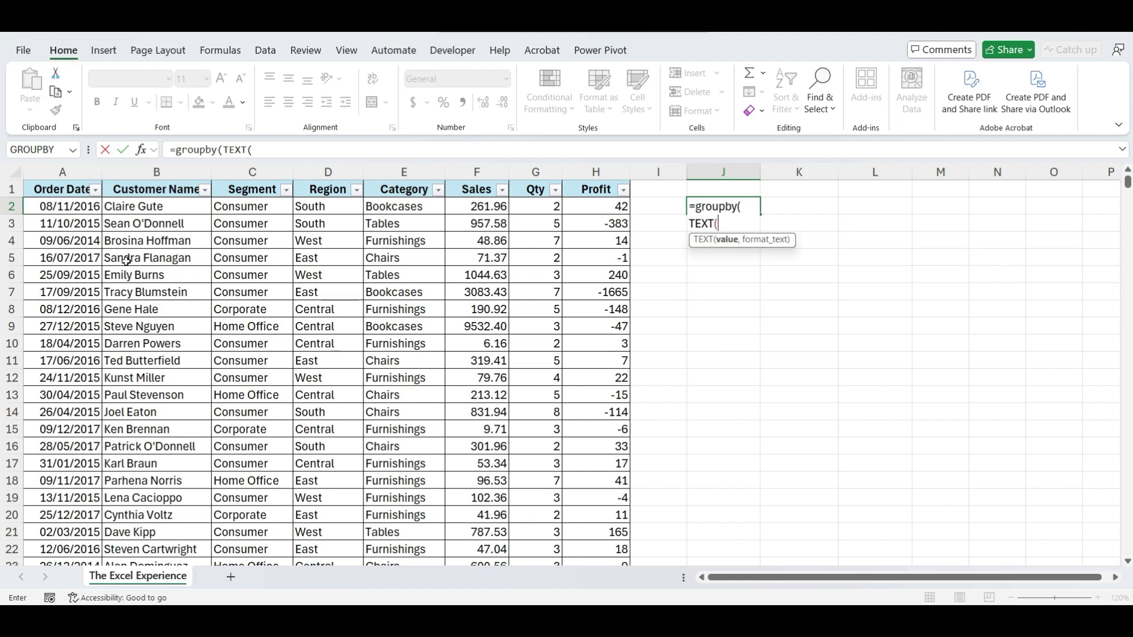
click(67, 188)
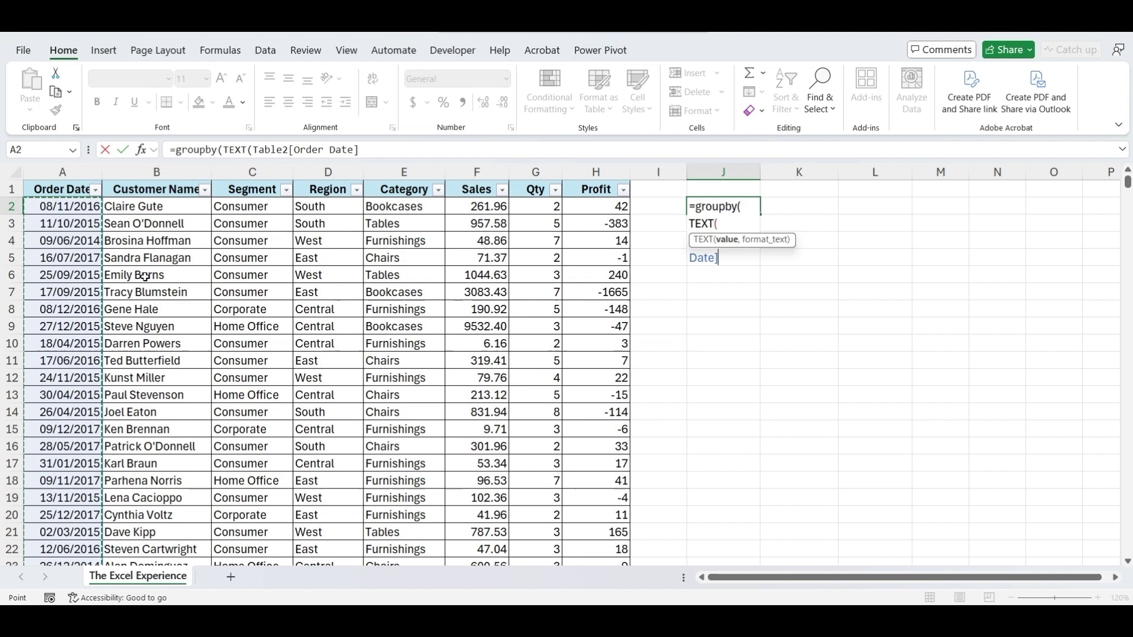
text(,)
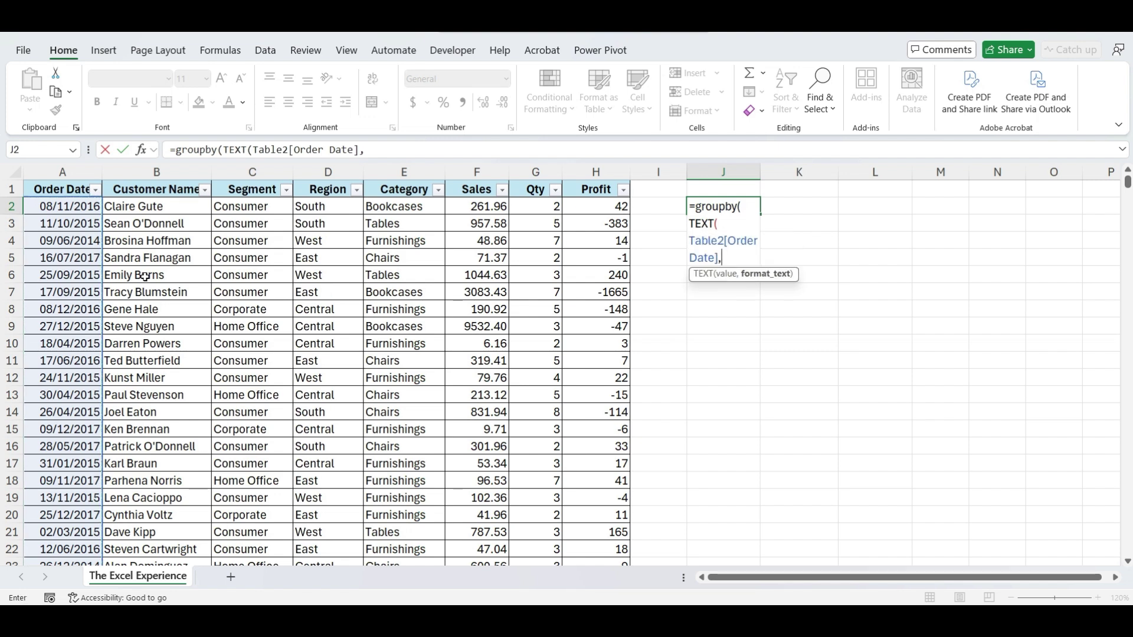
text("YYYY"))
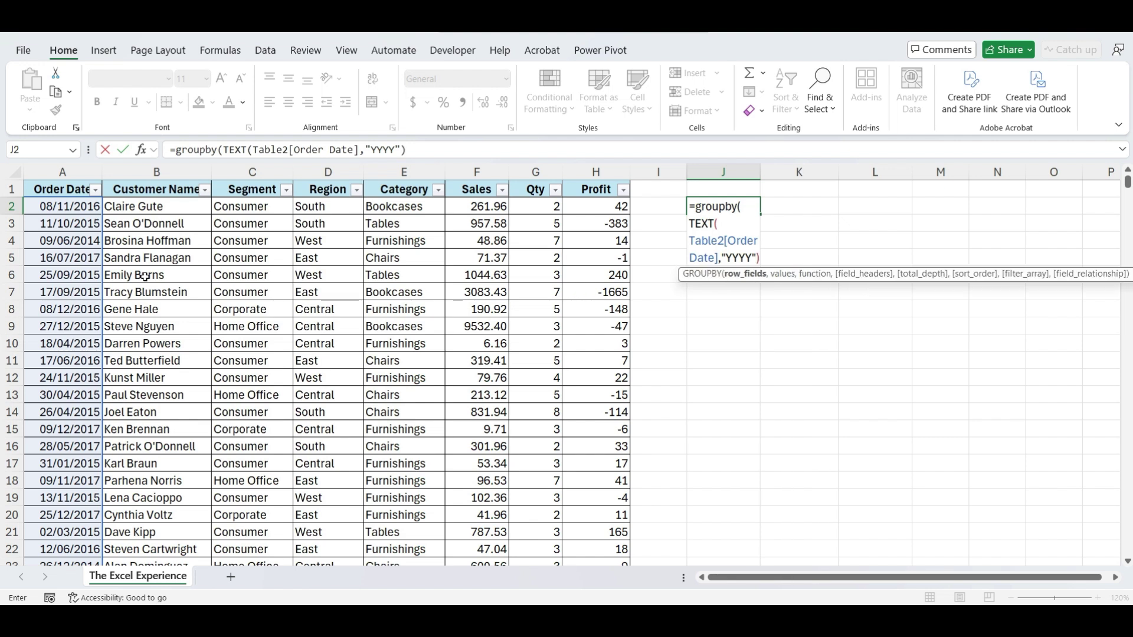
text(,)
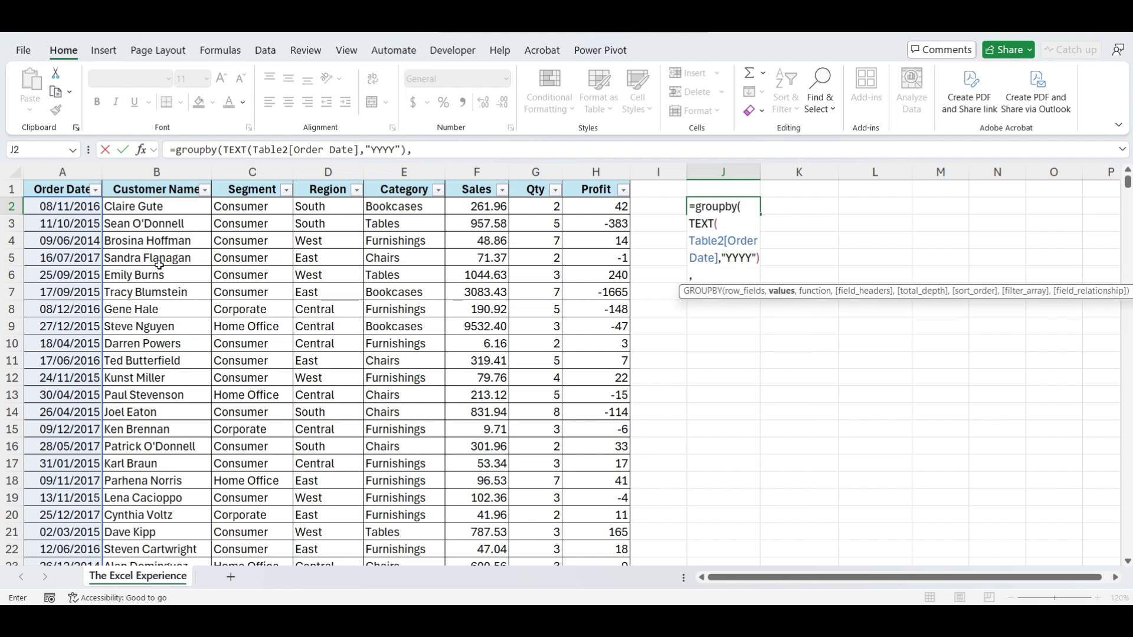
click(459, 184)
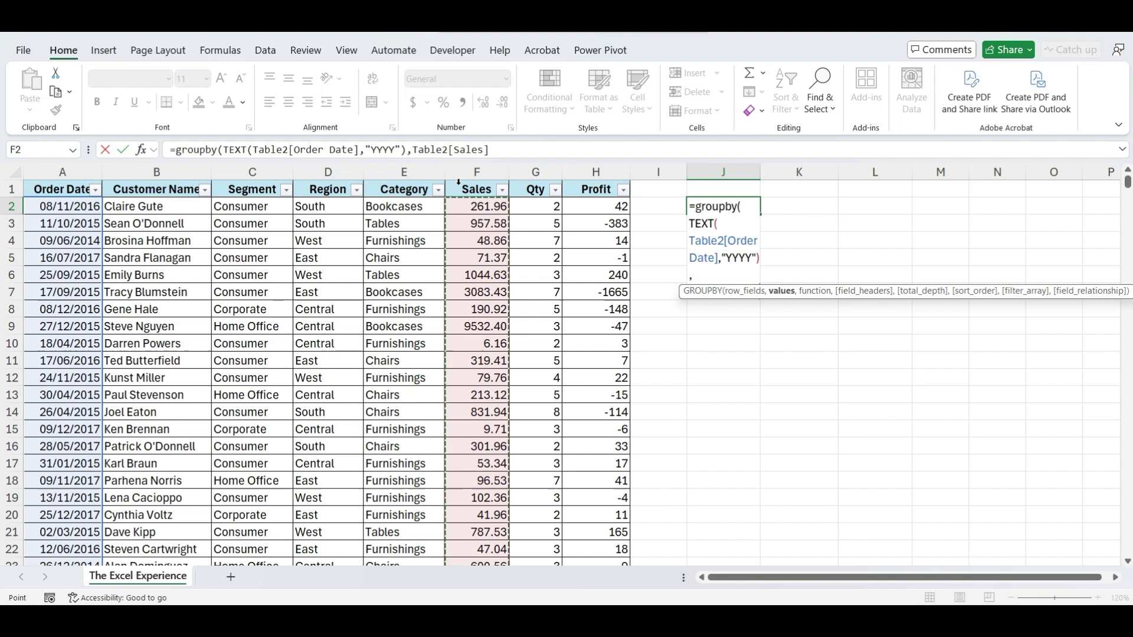
text(,)
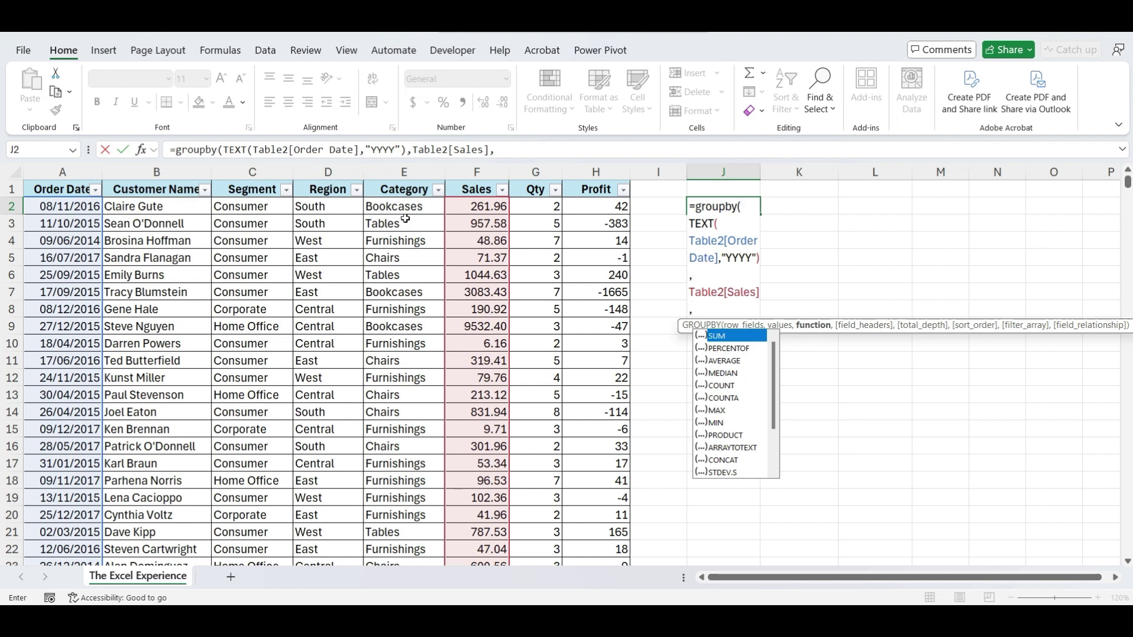
text(HSTACK()
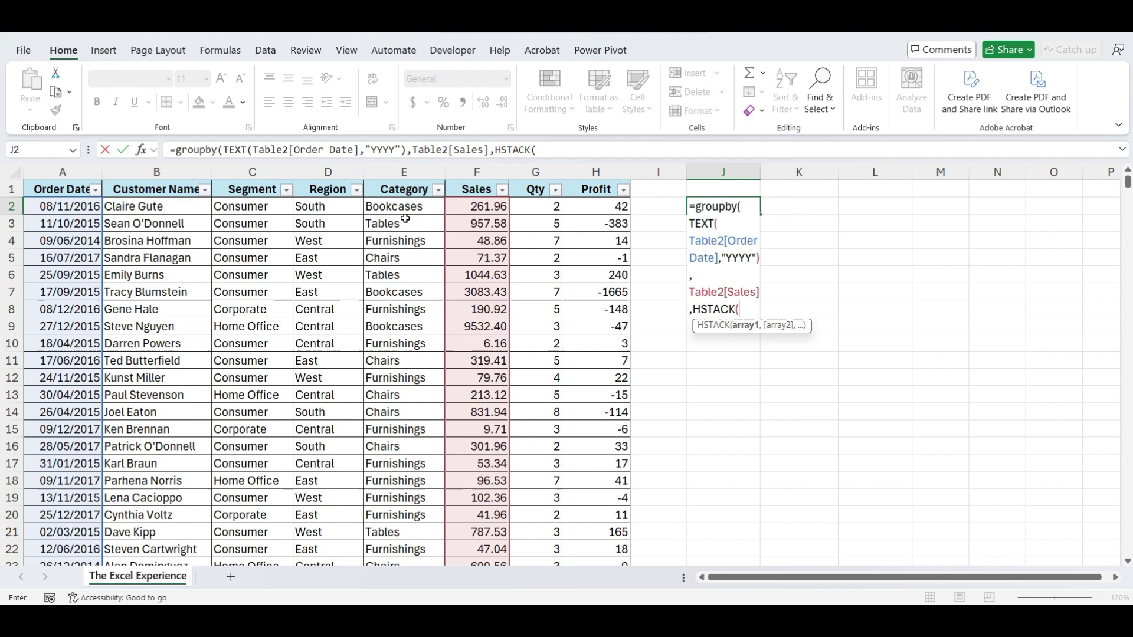
text(SUM,P)
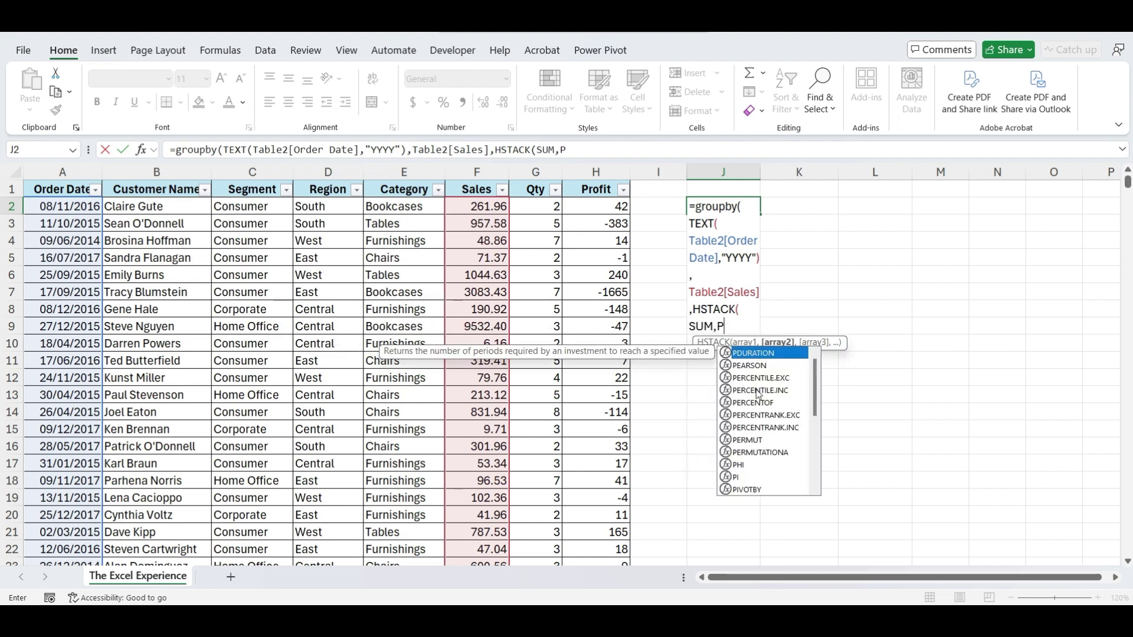
double_click(752, 402)
text())
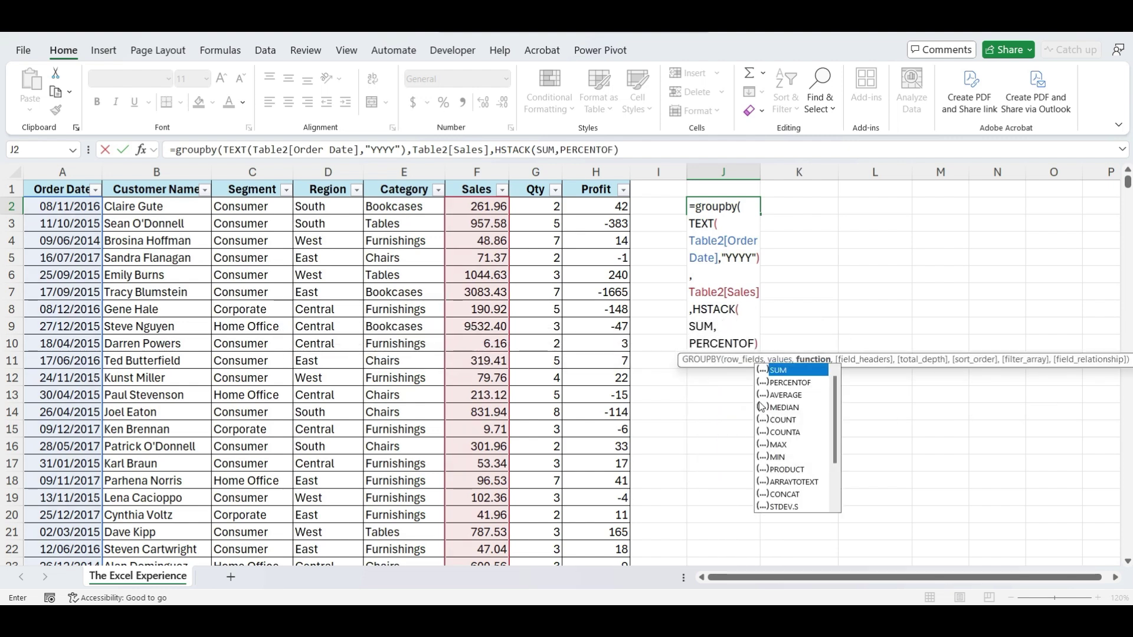
text())
key(Return)
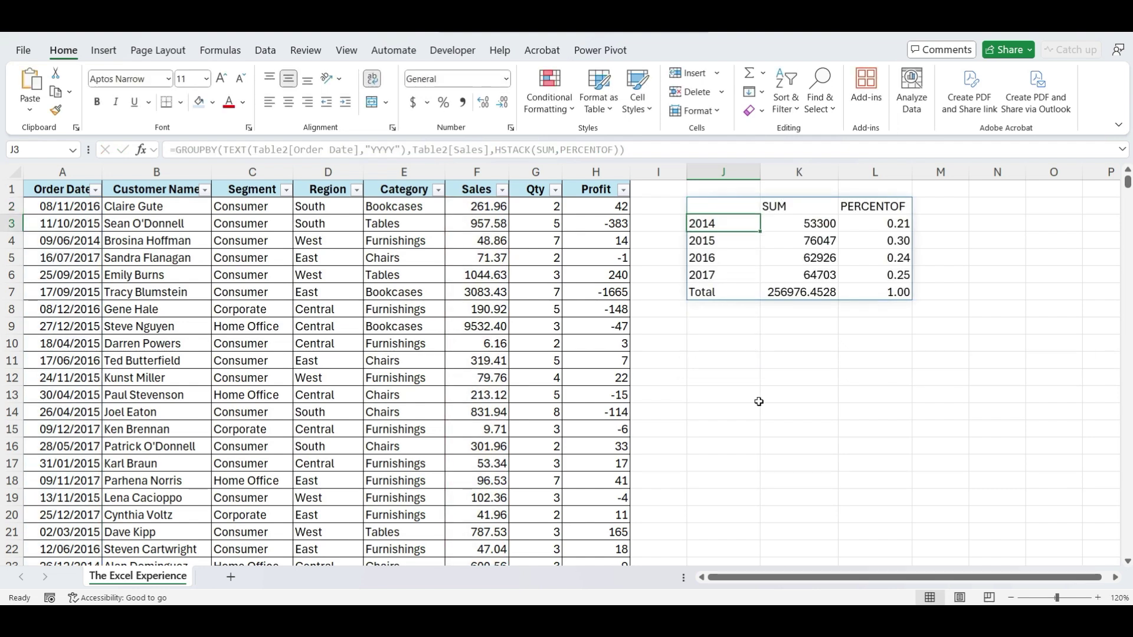
Step: Format the yearly PERCENTOF shares in L3:L7 as percentages
click(759, 402)
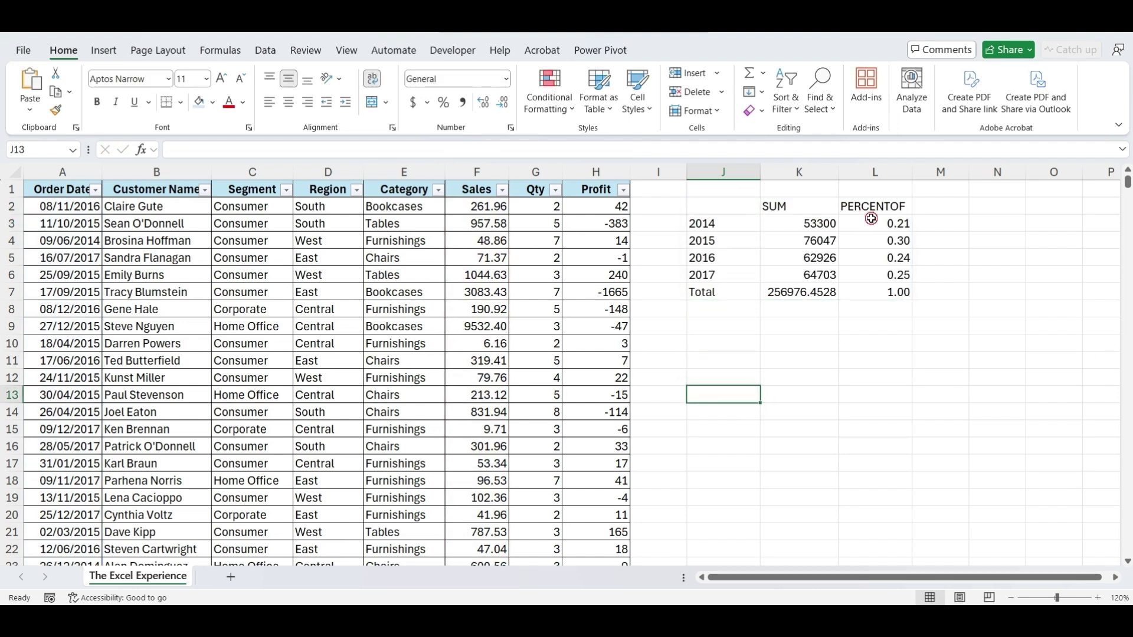
drag(871, 219, 891, 293)
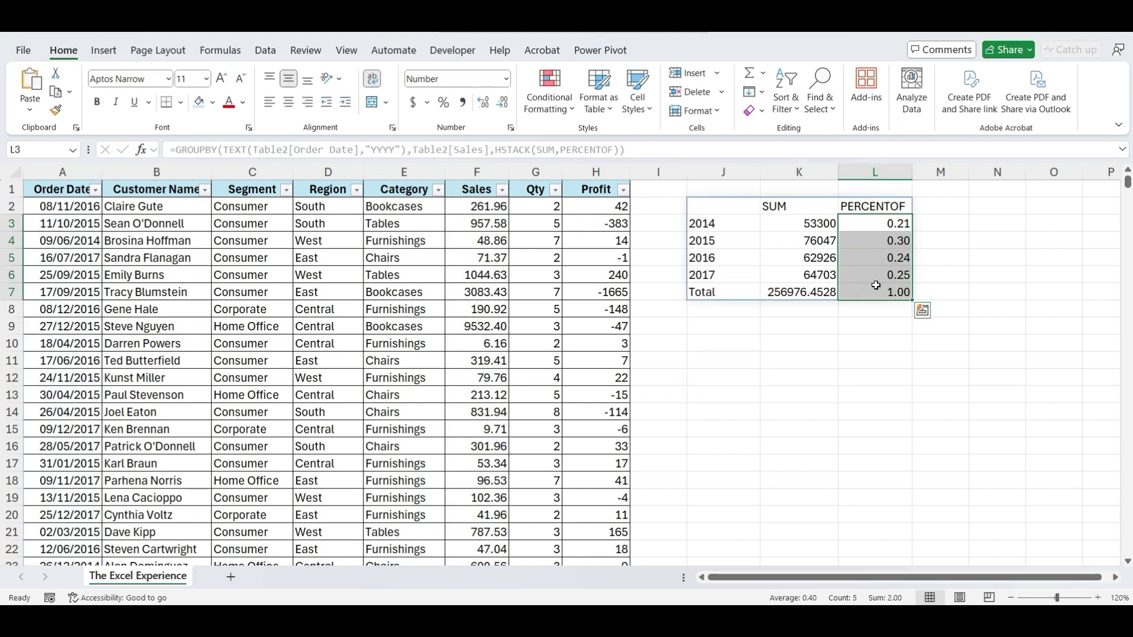
click(443, 104)
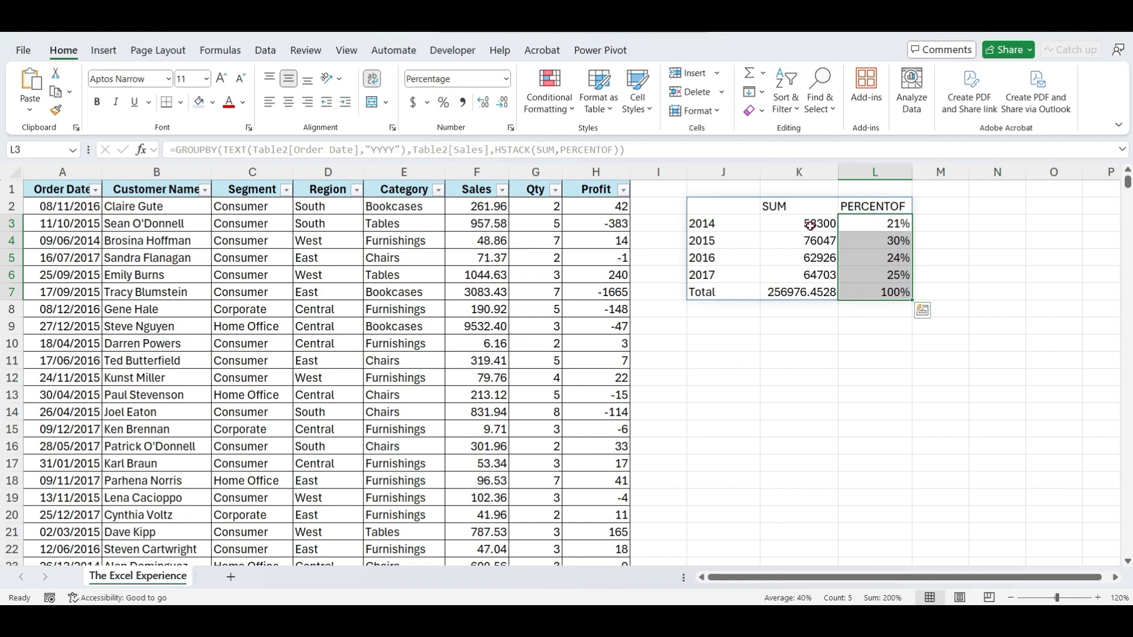
Step: Reduce the yearly sales totals in K3:K7 to whole numbers, showing 256976 overall
drag(810, 224, 814, 293)
click(502, 104)
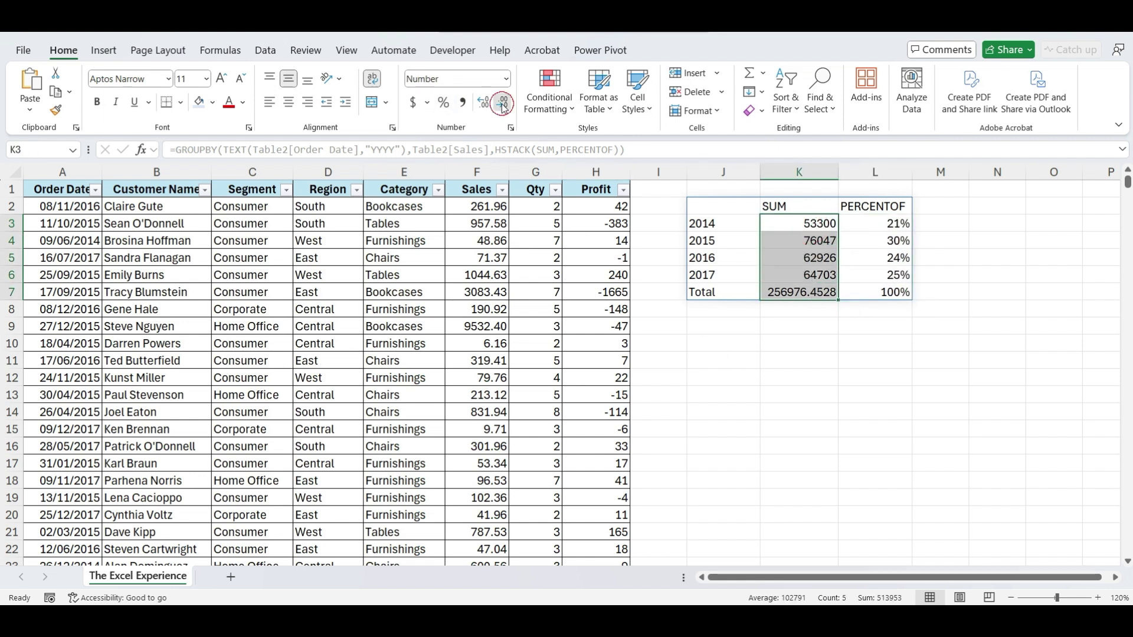
click(483, 103)
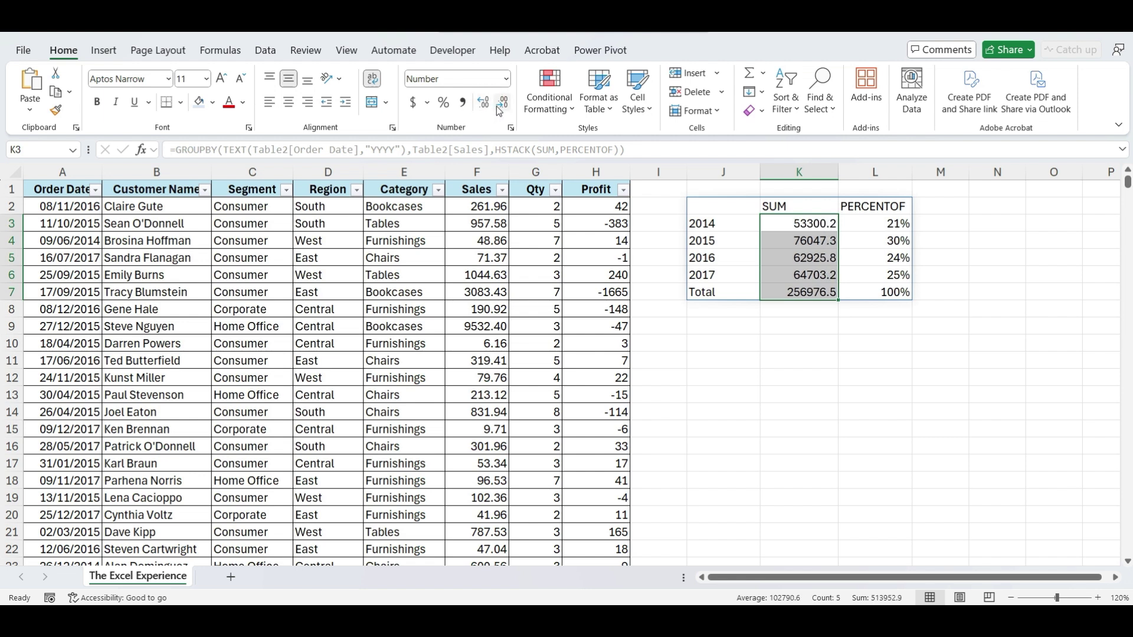
click(498, 108)
click(707, 365)
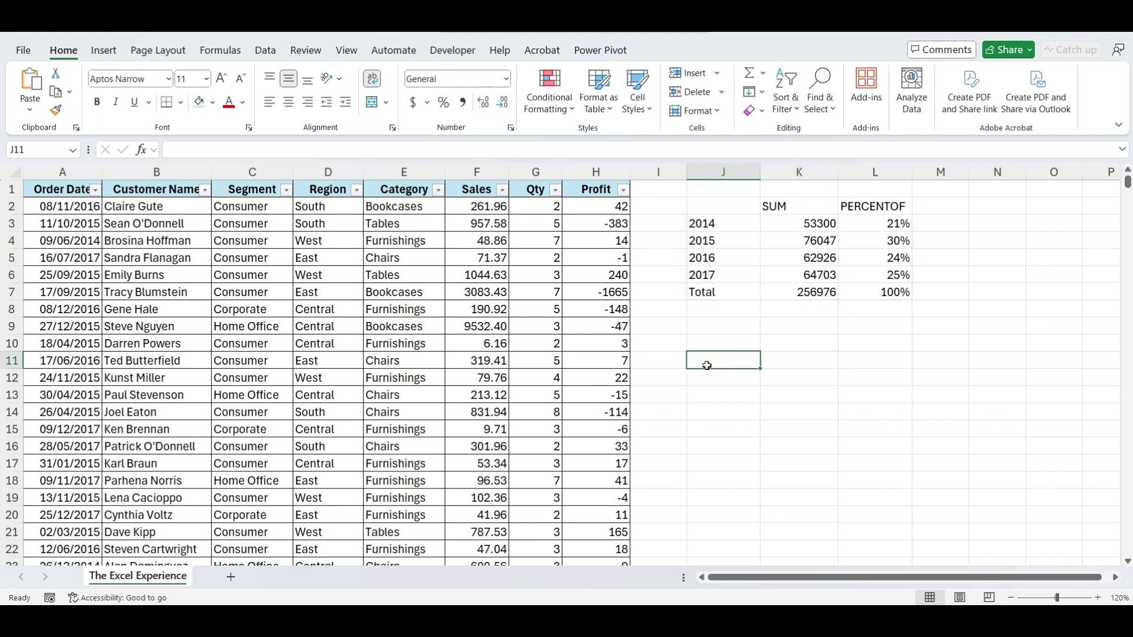